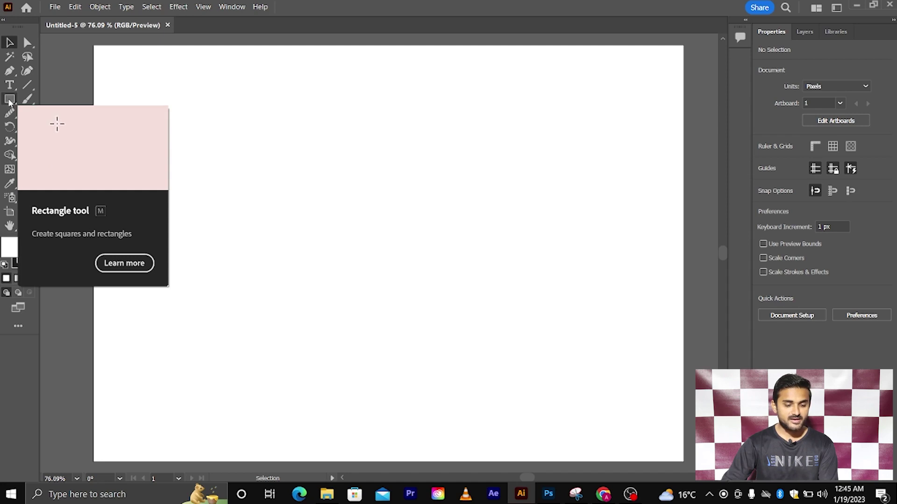
Draw five outlined rectangles of varying sizes across the artboard with the Rectangle tool
click(9, 100)
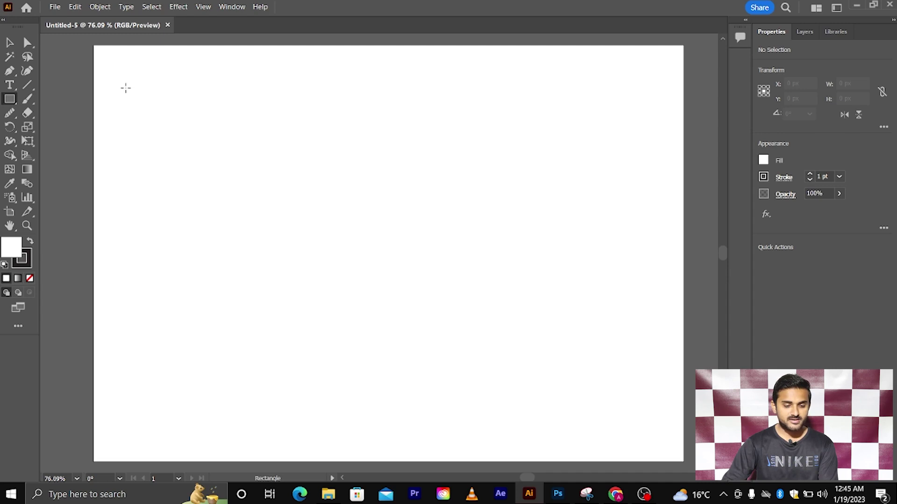
mouse_move(125, 88)
mouse_down()
mouse_move(156, 119)
mouse_move(366, 228)
mouse_up()
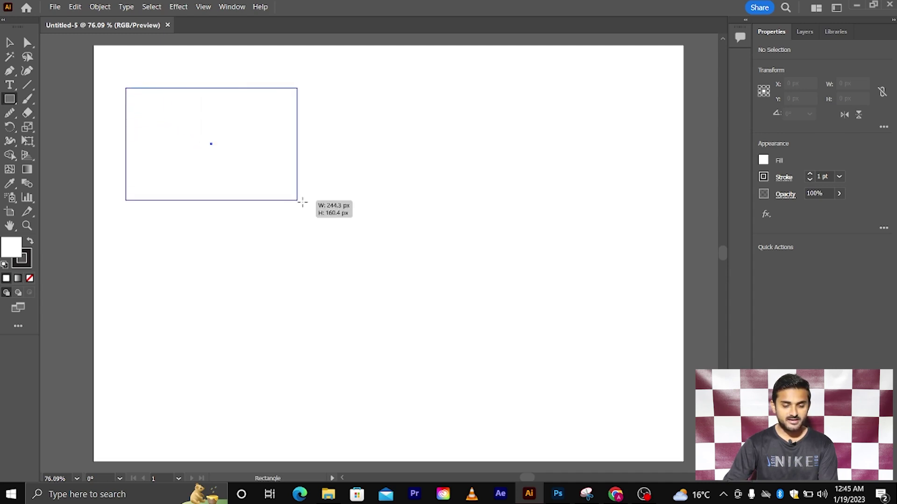
drag(365, 228, 365, 228)
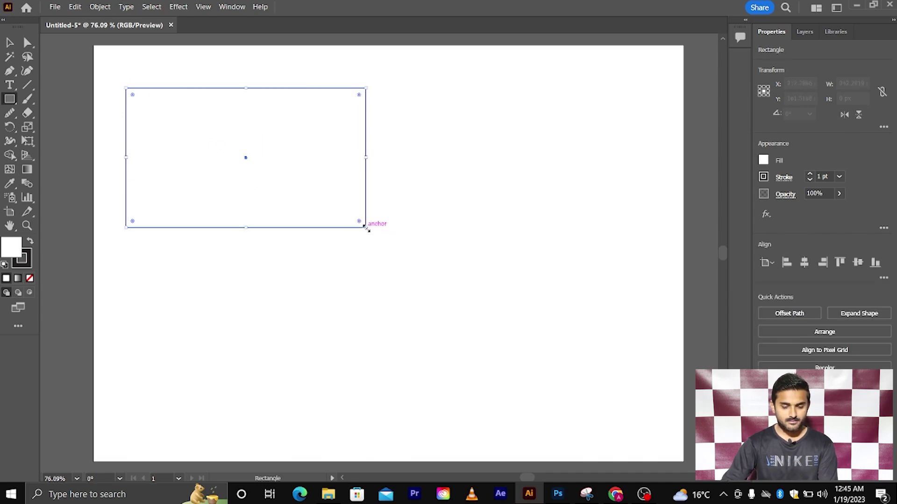
scroll(334, 232, down, 1)
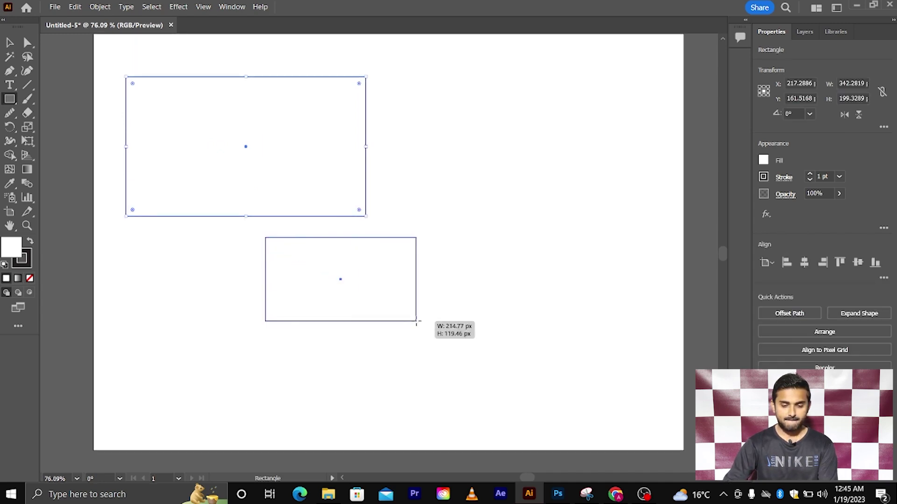
drag(265, 238, 417, 321)
mouse_move(404, 124)
mouse_down()
mouse_move(442, 163)
mouse_move(516, 211)
mouse_up()
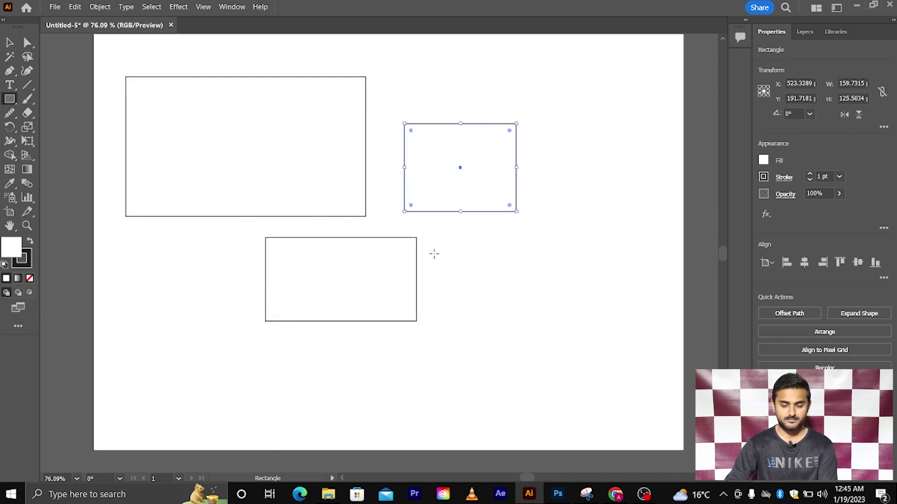
drag(432, 253, 569, 352)
drag(138, 252, 240, 331)
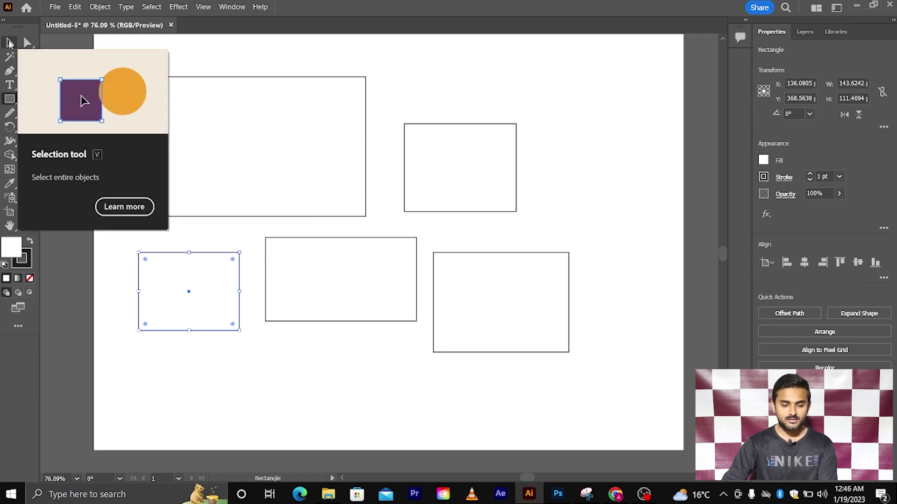
Move each of the five rectangles into a more evenly spread two-row layout
click(11, 44)
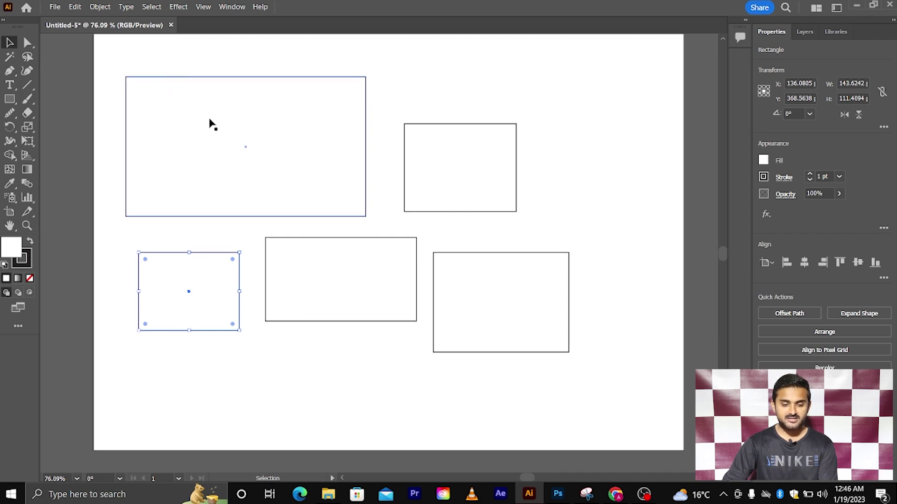
mouse_move(220, 122)
mouse_down()
mouse_move(209, 126)
mouse_move(210, 109)
mouse_up()
drag(434, 171, 442, 155)
drag(483, 296, 526, 296)
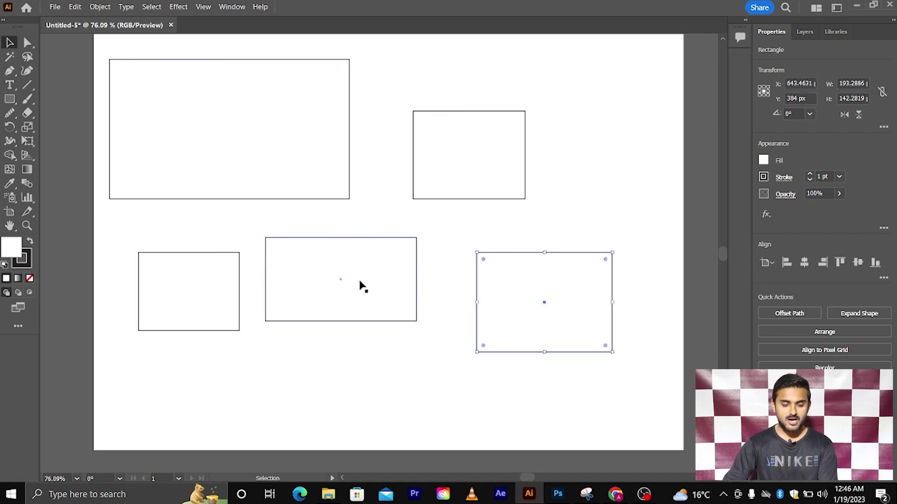
drag(322, 279, 333, 303)
drag(169, 273, 167, 259)
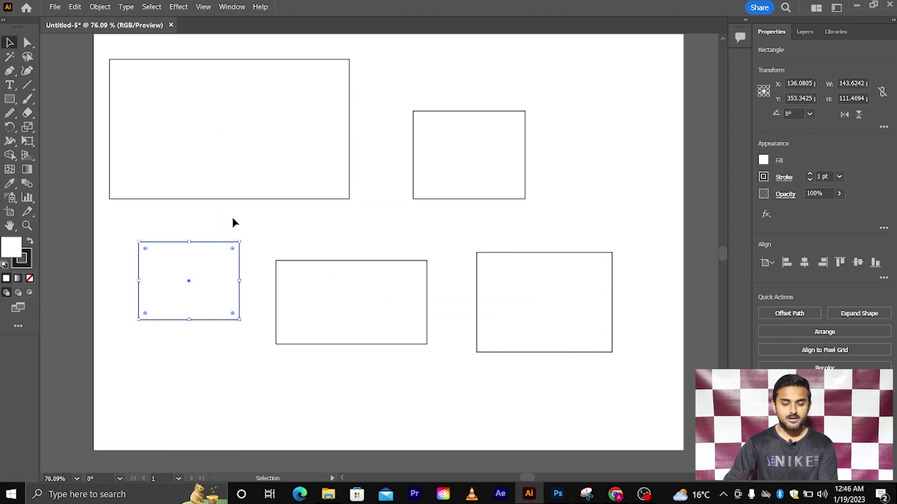
scroll(234, 222, down, 1)
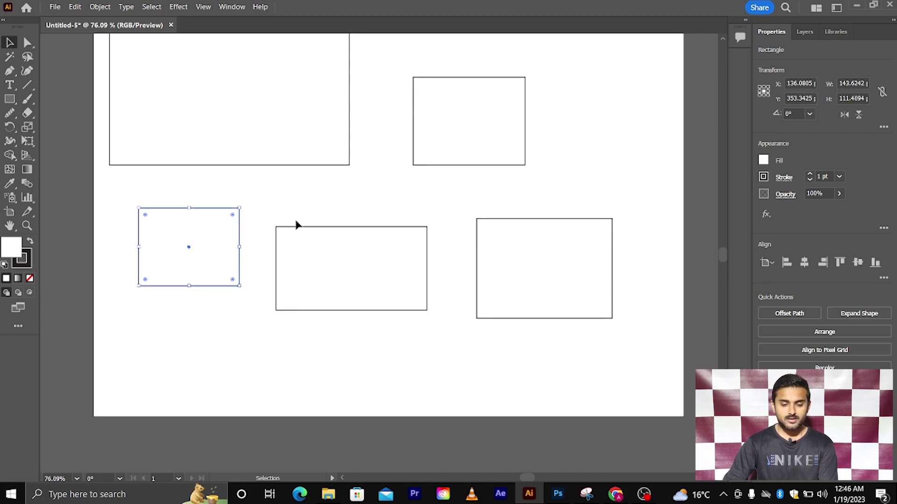
scroll(297, 225, up, 1)
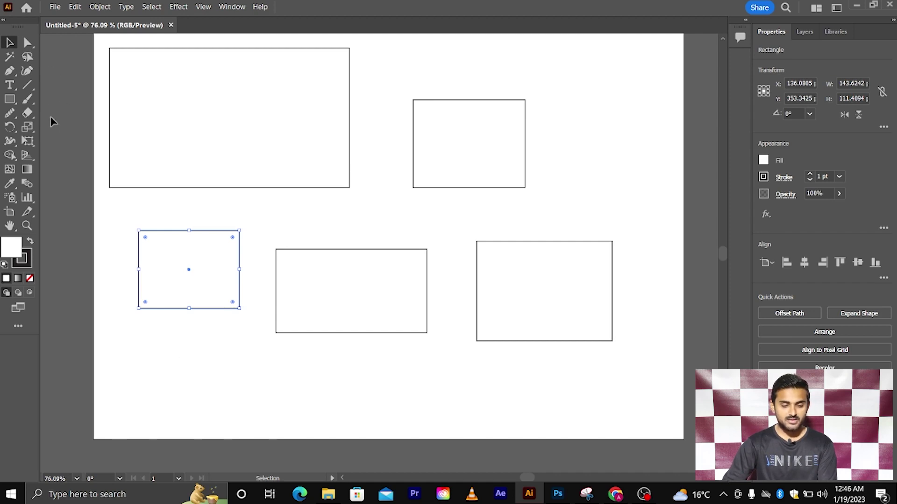
Zoom in on the small rectangle's corner, then zoom back out to see several rectangles
click(28, 225)
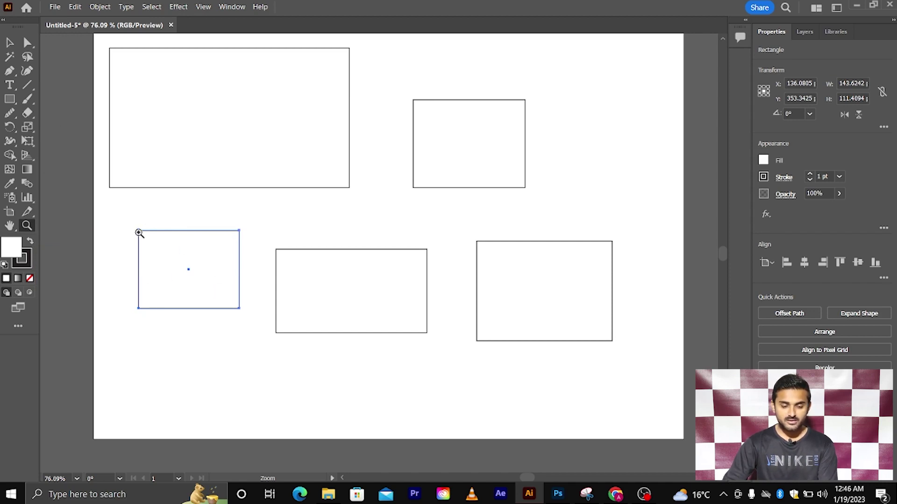
mouse_move(138, 232)
mouse_down()
mouse_move(173, 262)
mouse_move(168, 256)
mouse_up()
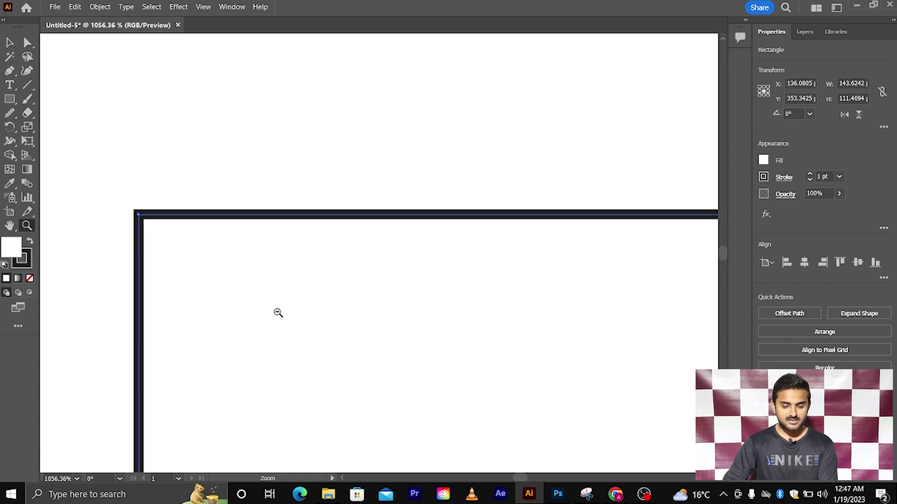
mouse_move(278, 312)
mouse_down()
mouse_move(179, 253)
mouse_move(141, 204)
mouse_up()
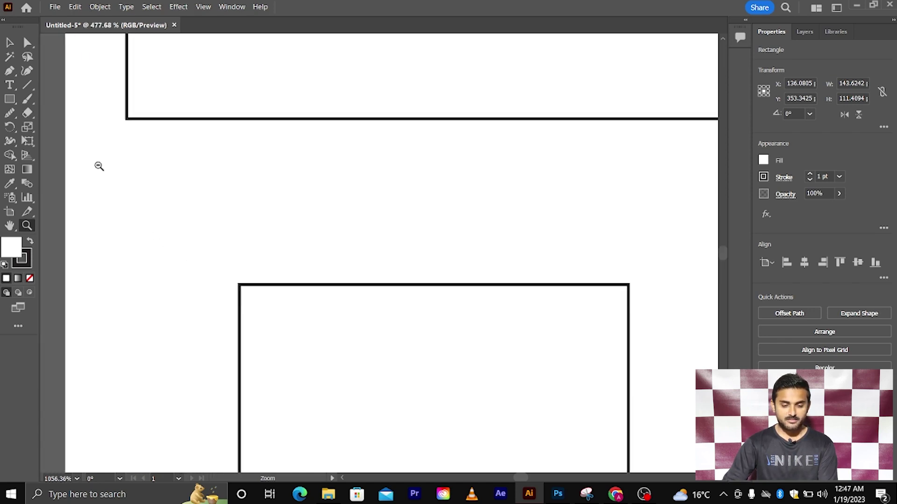
drag(302, 327, 232, 274)
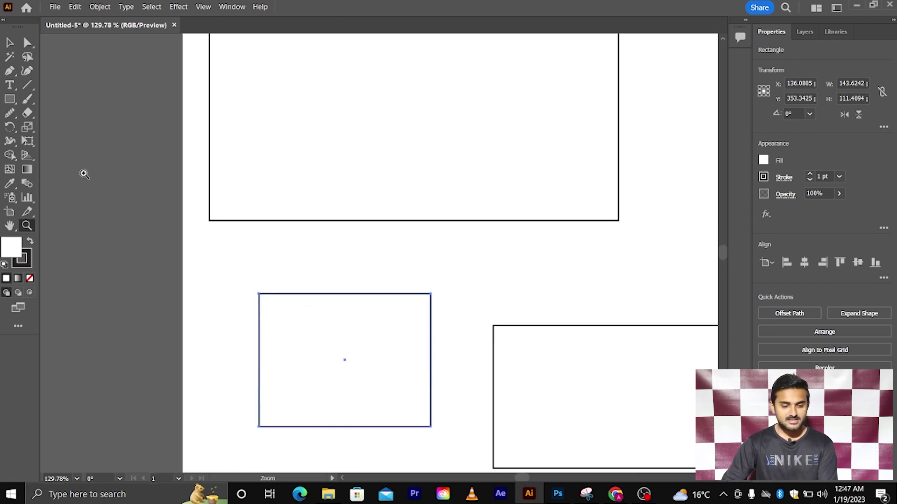
click(9, 43)
View the artboard at 100% with Ctrl+1 and scroll sideways across it
key(ctrl+1)
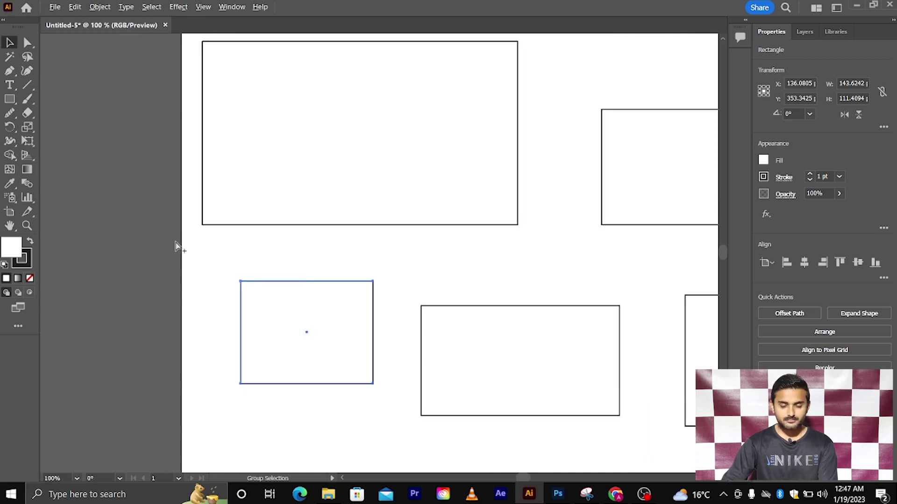
scroll(201, 271, right, 1)
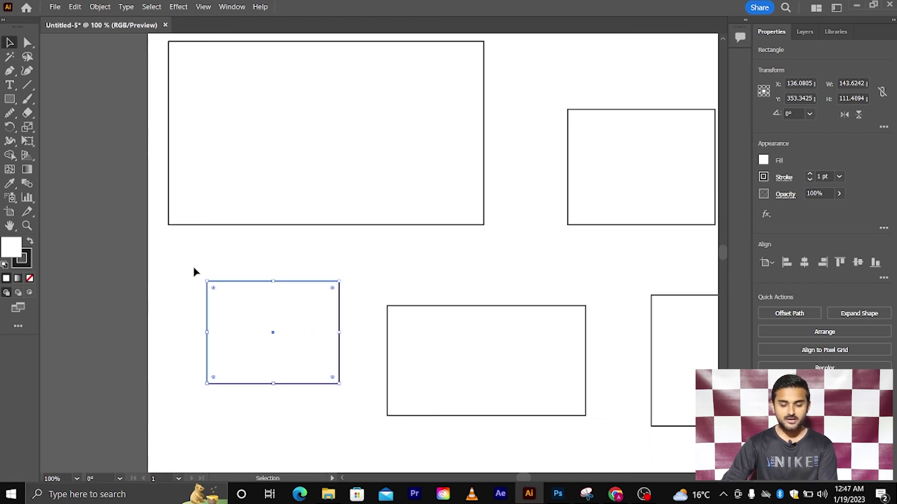
scroll(195, 271, right, 2)
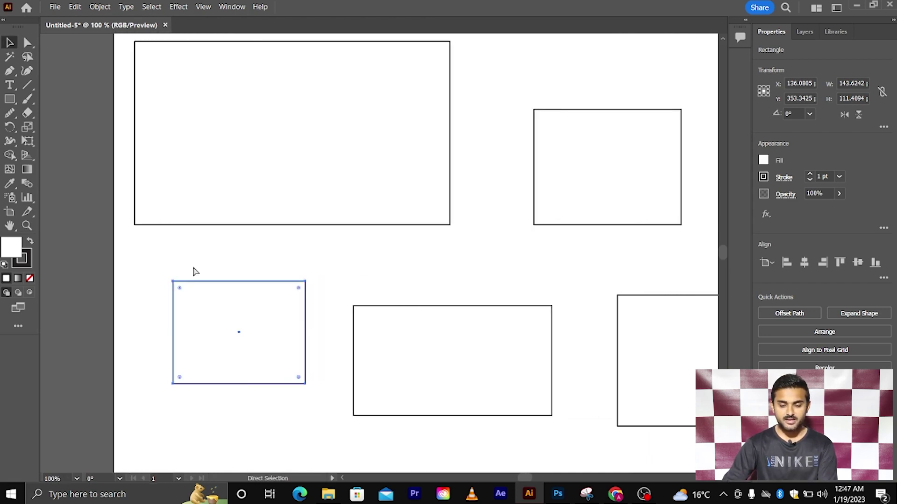
scroll(195, 272, right, 1)
scroll(413, 290, right, 1)
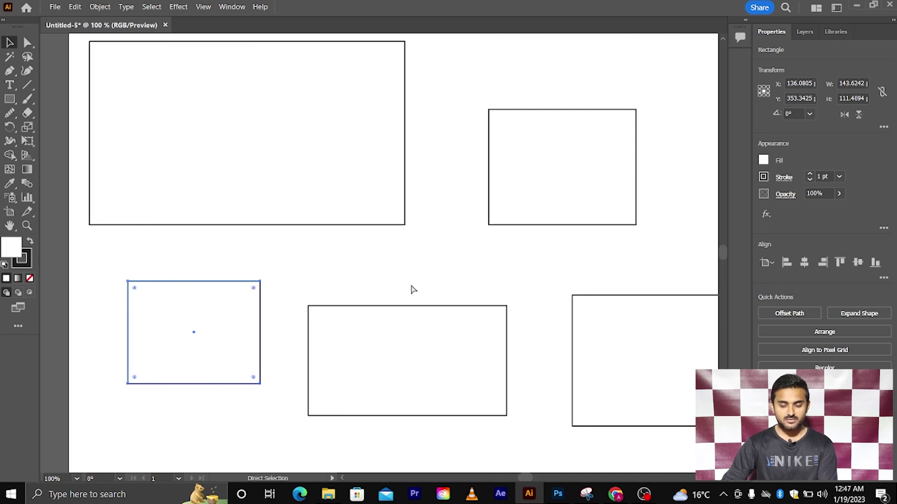
scroll(412, 289, right, 1)
scroll(413, 289, right, 1)
scroll(412, 290, right, 1)
scroll(413, 289, right, 1)
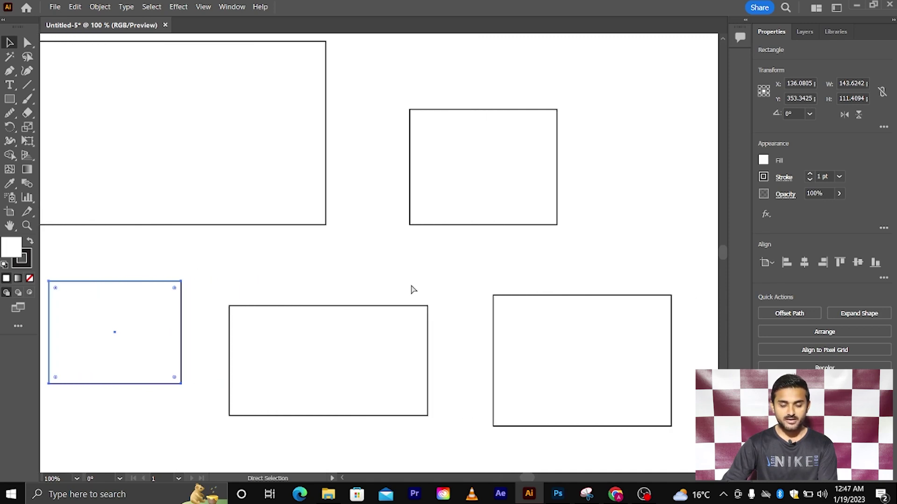
scroll(413, 289, right, 1)
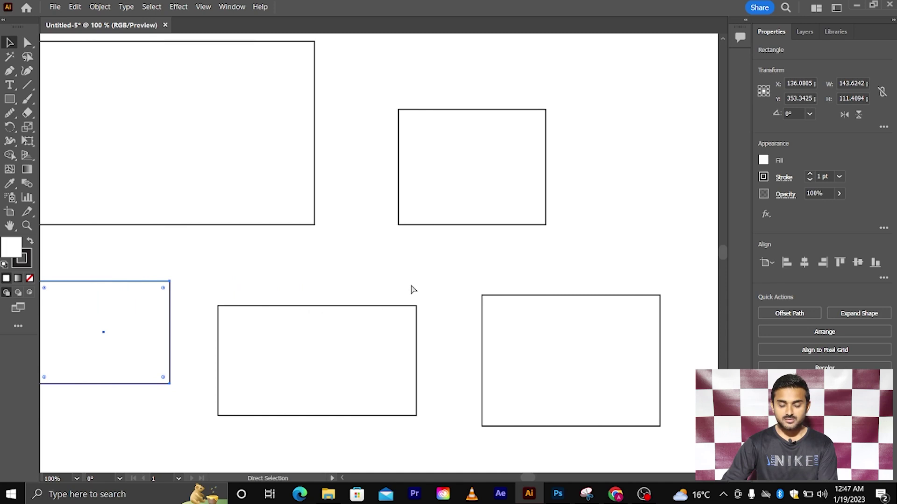
scroll(412, 290, right, 1)
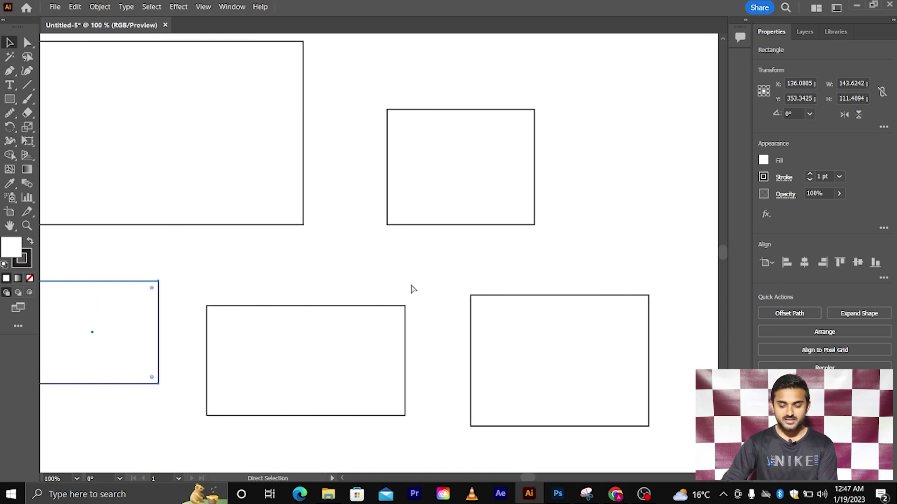
scroll(412, 290, right, 2)
scroll(412, 289, right, 2)
scroll(412, 289, right, 2)
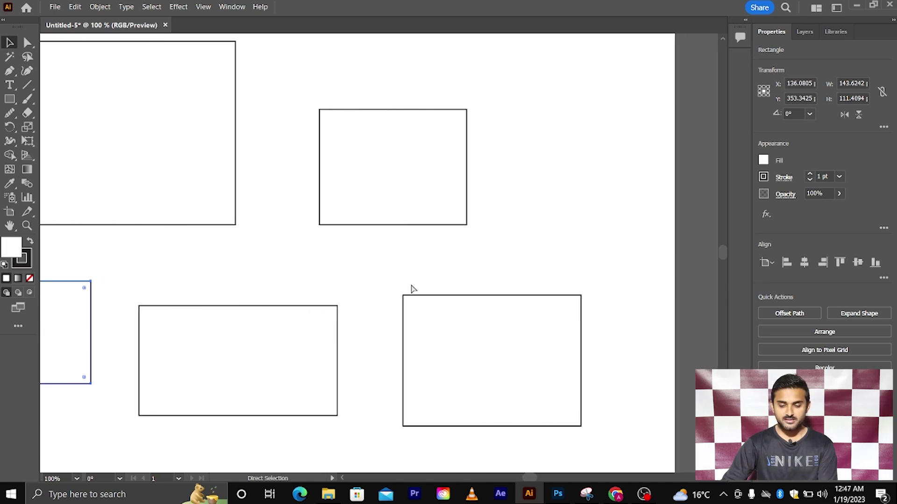
scroll(412, 289, left, 3)
scroll(412, 290, left, 2)
scroll(412, 290, left, 2)
scroll(412, 289, left, 3)
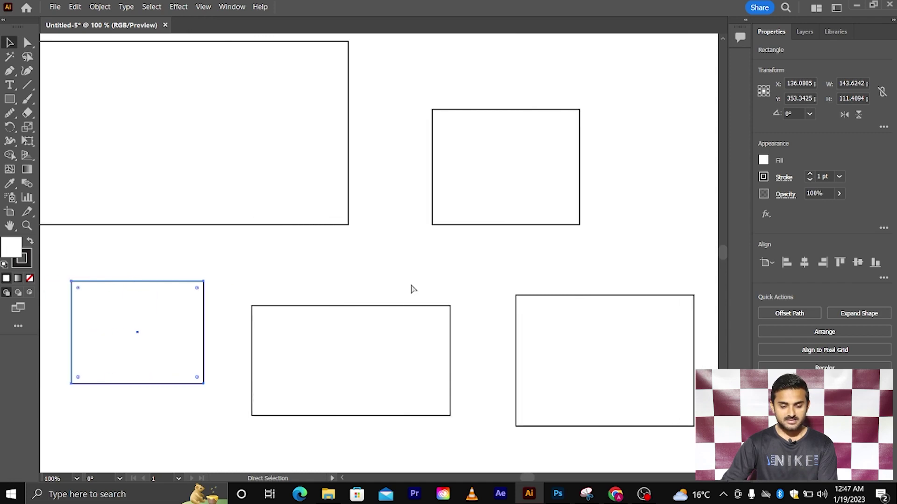
scroll(412, 290, left, 4)
scroll(413, 290, right, 4)
scroll(413, 290, right, 3)
scroll(413, 289, right, 3)
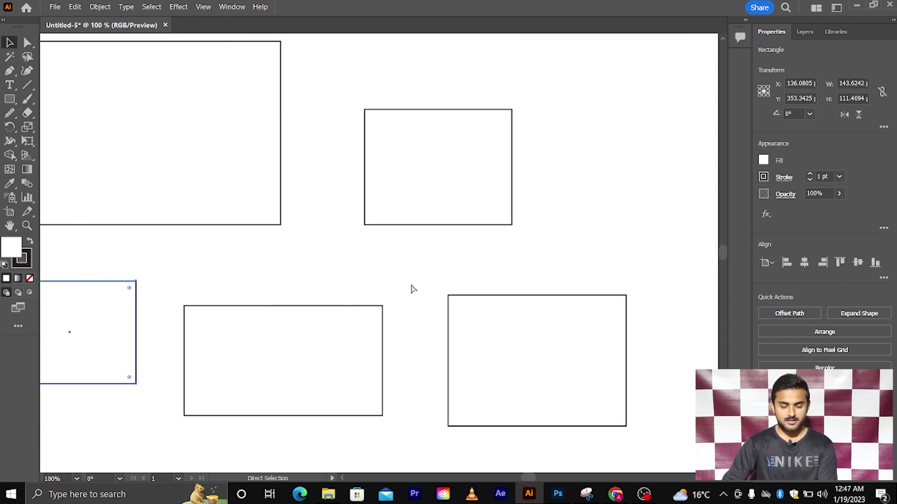
scroll(412, 290, left, 3)
scroll(412, 290, left, 3)
scroll(413, 290, left, 2)
Toggle between the Selection and Direct Selection tools, ending on the Selection tool
key(v)
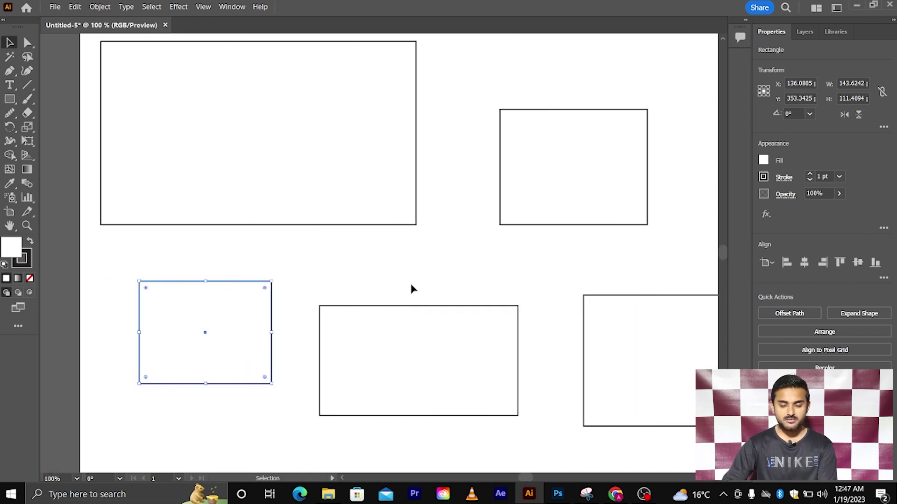
key(ctrl)
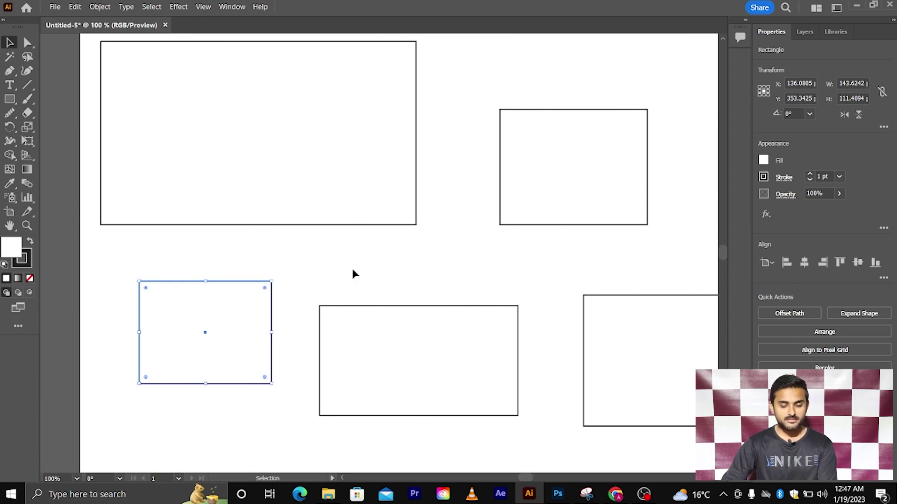
key(ctrl)
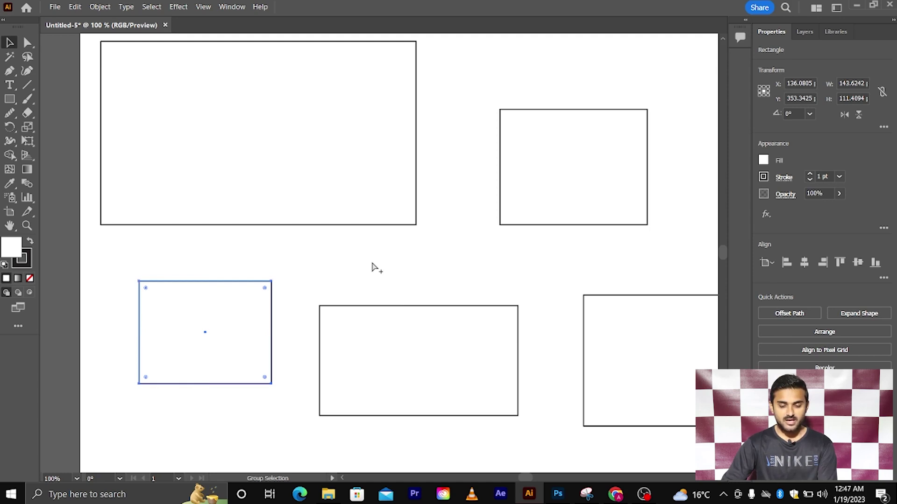
scroll(373, 267, down, 3)
scroll(374, 268, down, 2)
scroll(373, 267, down, 2)
scroll(374, 267, up, 3)
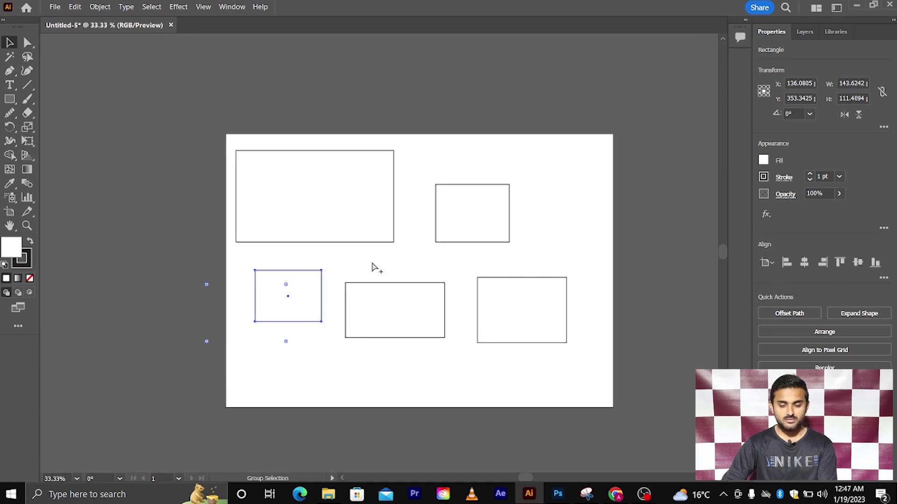
scroll(372, 267, up, 1)
scroll(372, 267, down, 1)
scroll(374, 267, right, 1)
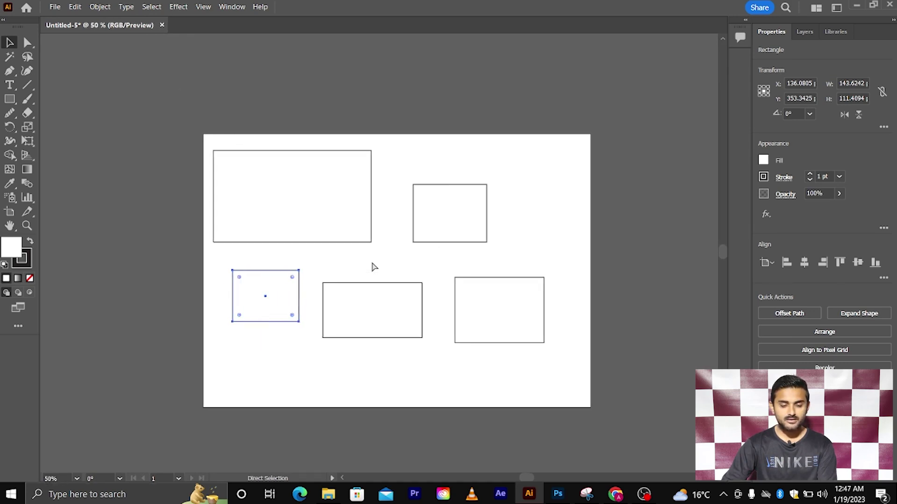
scroll(373, 267, right, 1)
scroll(372, 265, right, 1)
key(v)
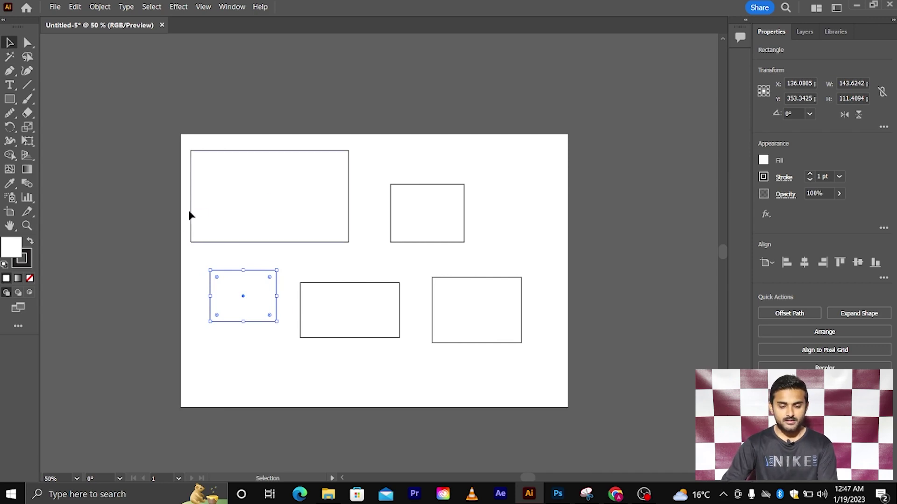
Marquee-select and delete the three bottom rectangles
drag(183, 269, 456, 356)
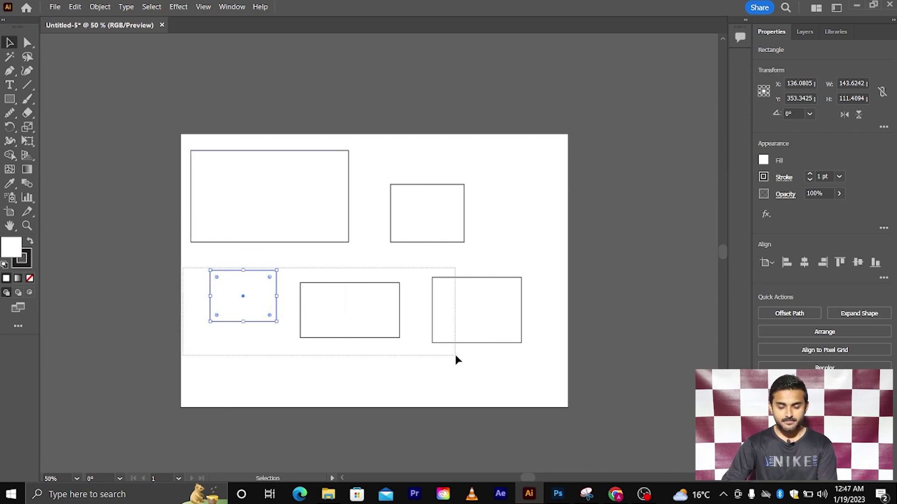
click(198, 263)
scroll(195, 255, down, 1)
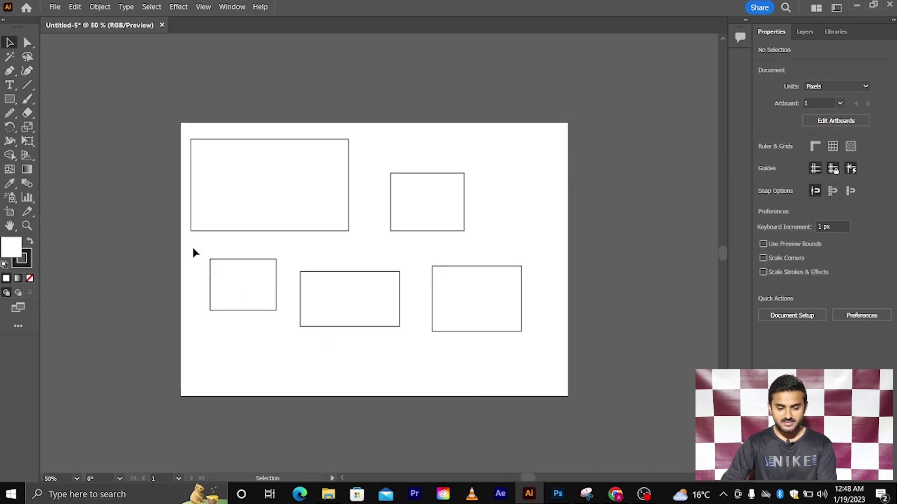
mouse_move(193, 248)
mouse_down()
mouse_move(397, 348)
mouse_move(531, 353)
mouse_up()
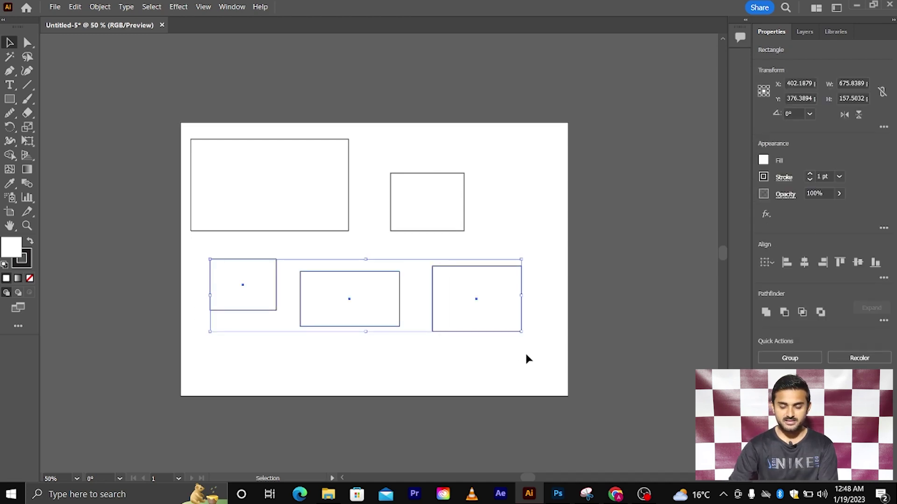
key(Delete)
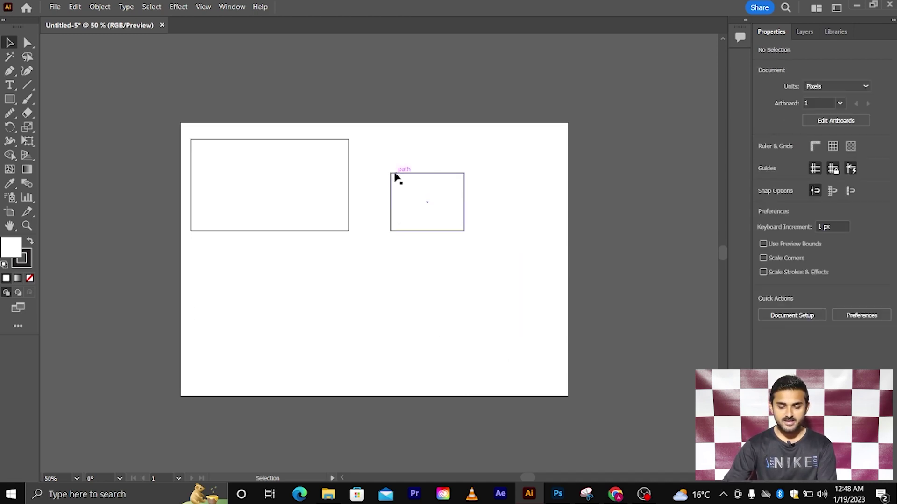
Delete the small upper-right rectangle and move the large one toward the centre
drag(387, 146, 463, 278)
key(Delete)
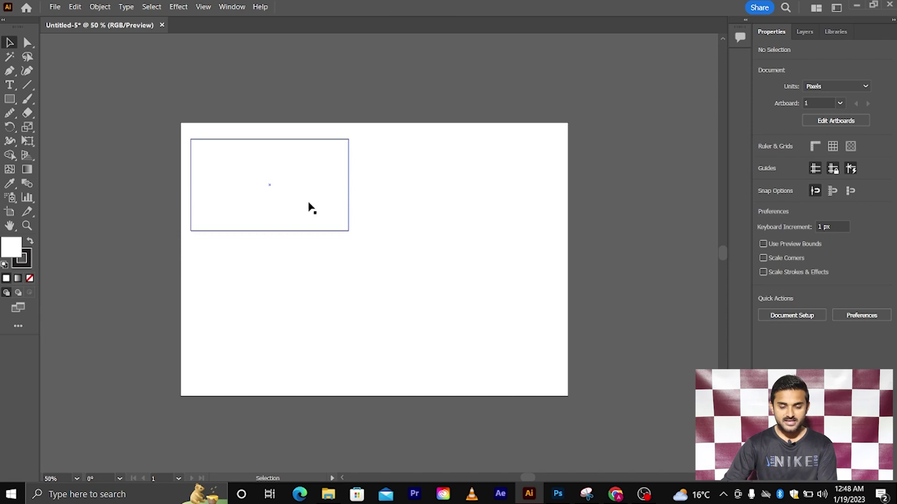
drag(277, 199, 375, 264)
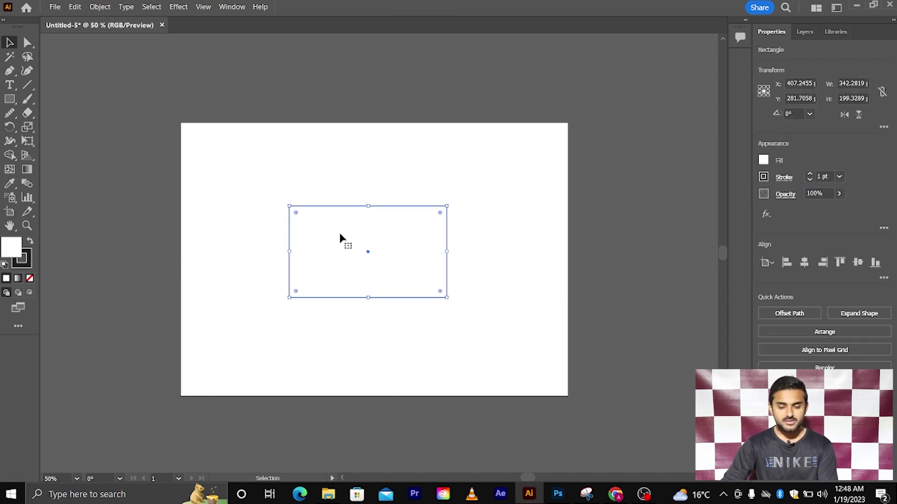
Enlarge the rectangle from its bottom-right corner, then rotate it around its centre
scroll(405, 247, up, 1)
scroll(405, 246, right, 1)
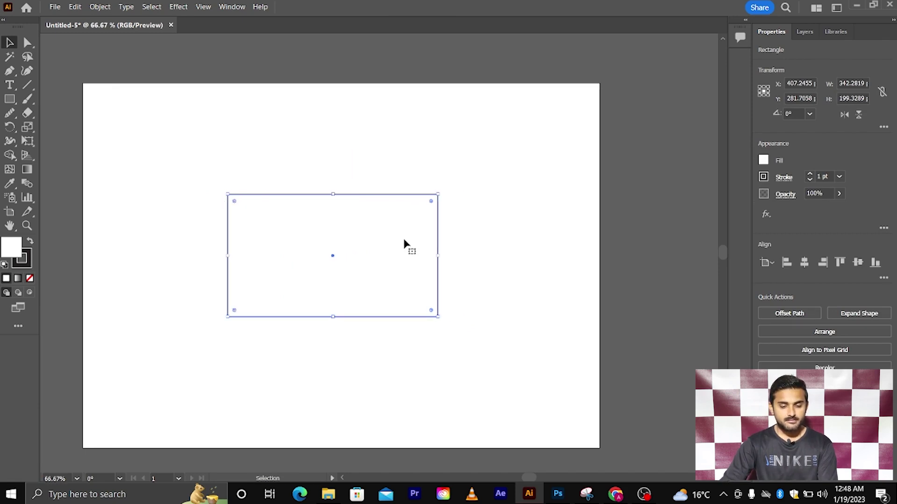
scroll(347, 231, down, 1)
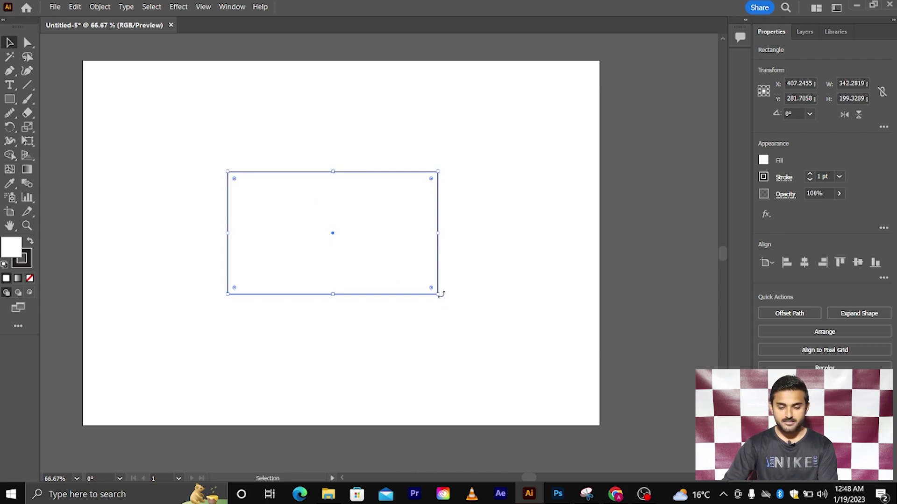
alt+scroll(438, 295, up, 1)
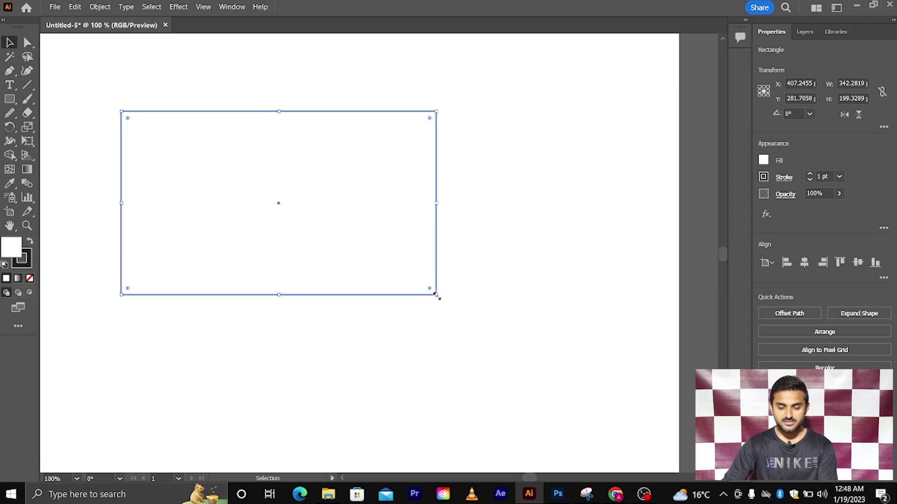
mouse_move(436, 295)
mouse_down()
mouse_move(526, 403)
mouse_move(550, 386)
mouse_move(620, 295)
mouse_move(532, 341)
mouse_move(502, 401)
mouse_move(542, 440)
mouse_move(476, 372)
mouse_up()
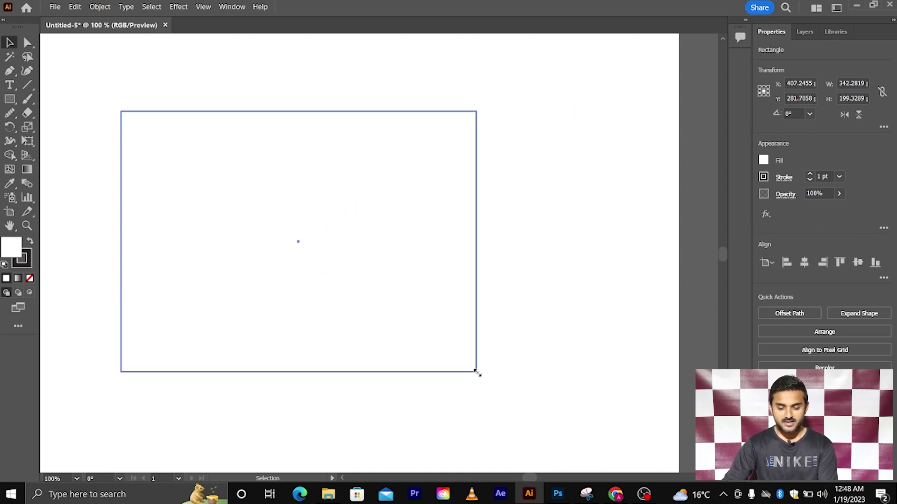
scroll(479, 374, up, 3)
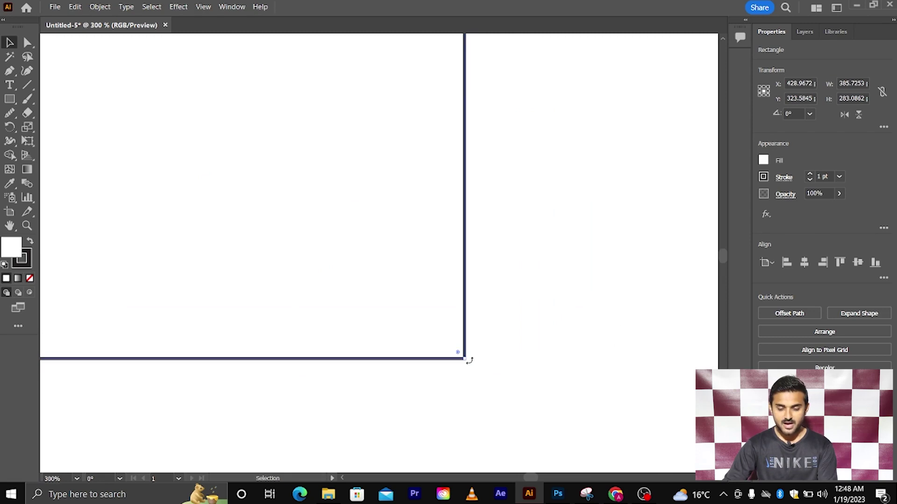
scroll(468, 361, down, 1)
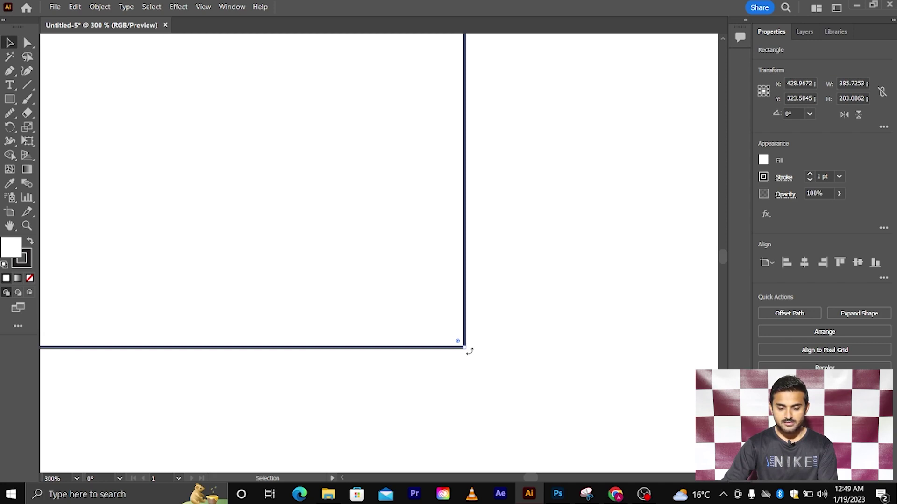
mouse_move(469, 351)
mouse_down()
mouse_move(393, 428)
mouse_move(314, 444)
mouse_move(214, 432)
mouse_move(157, 317)
mouse_up()
Zoom in on the rotated rectangle, select it and delete it
key(ctrl+0)
key(ctrl+plus)
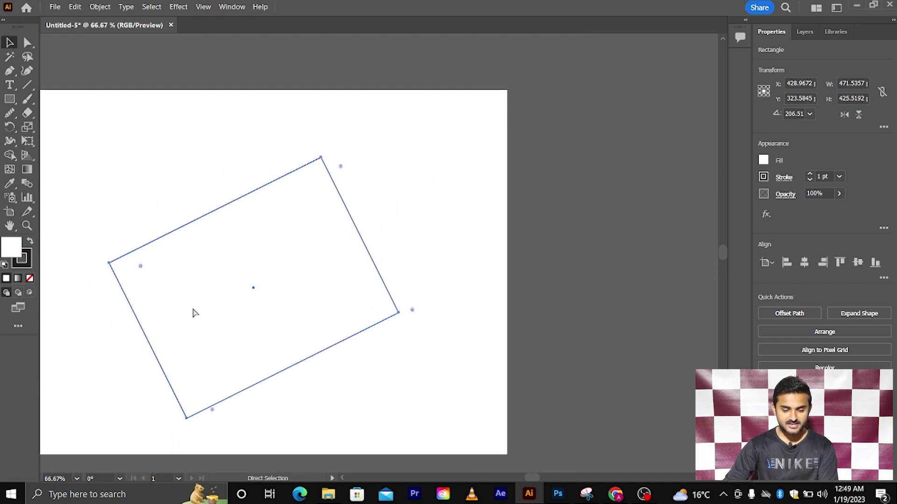
key(ctrl+plus)
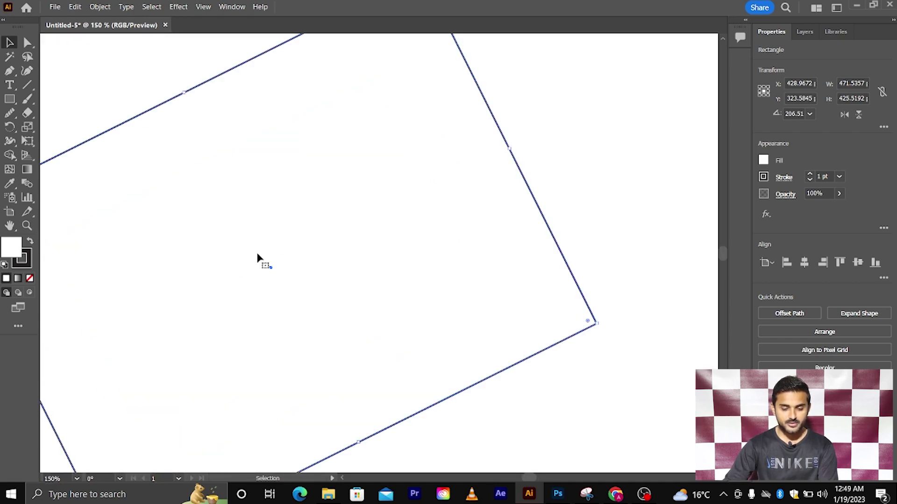
scroll(309, 285, down, 3)
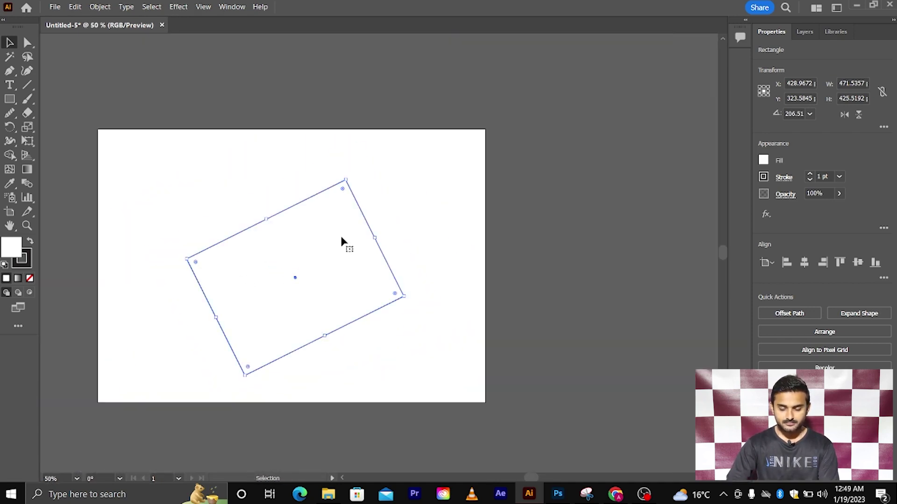
click(262, 221)
key(Delete)
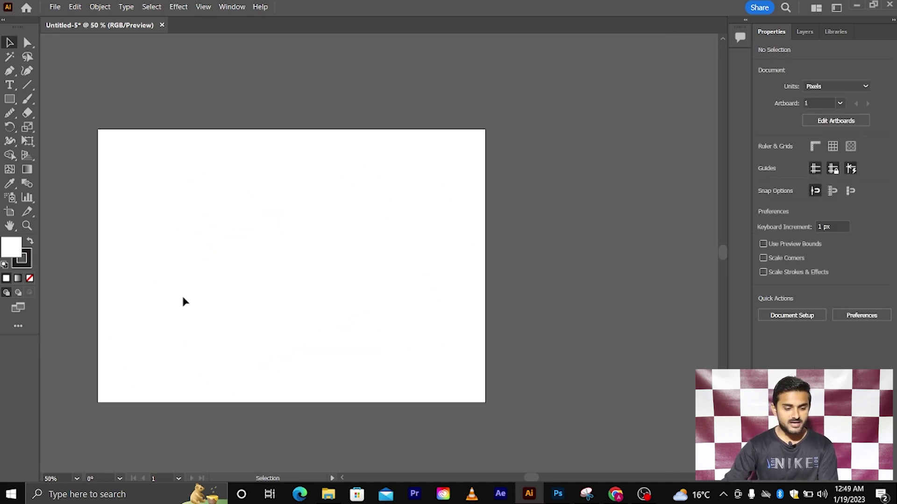
Choose the Rectangle Tool from the shape tool flyout
click(10, 100)
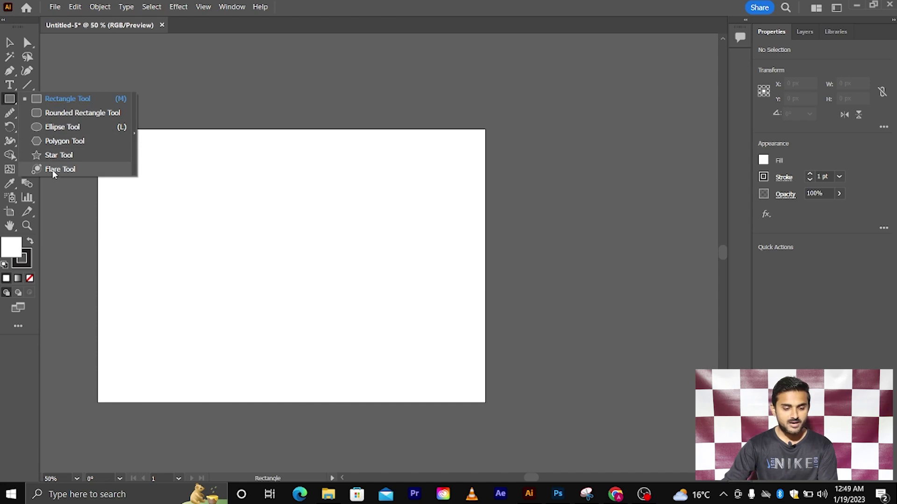
click(53, 101)
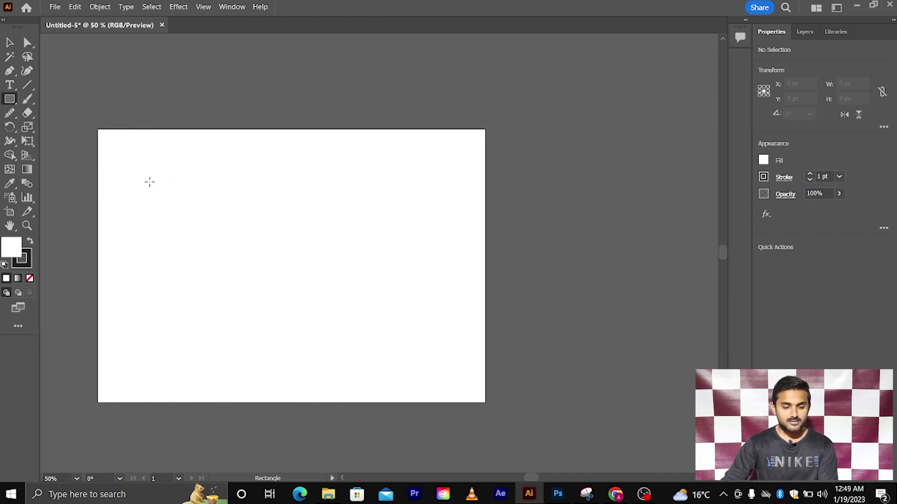
scroll(188, 174, down, 1)
scroll(199, 171, left, 1)
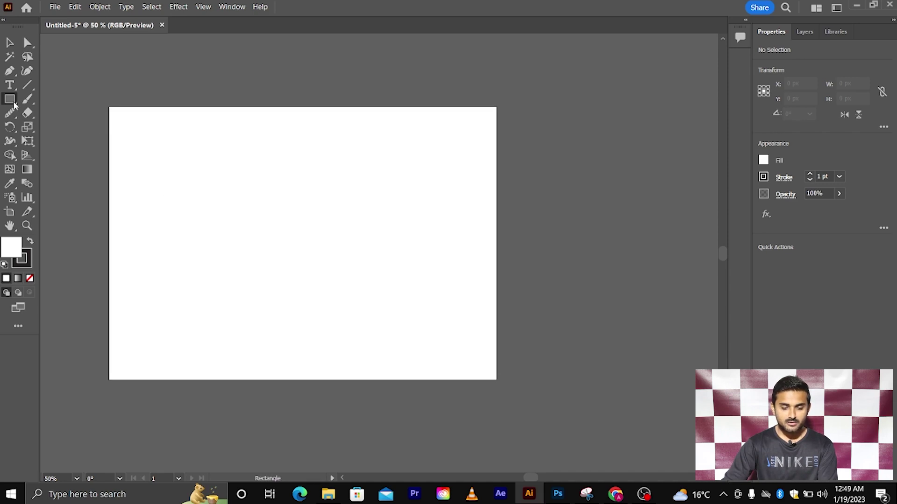
scroll(173, 163, left, 1)
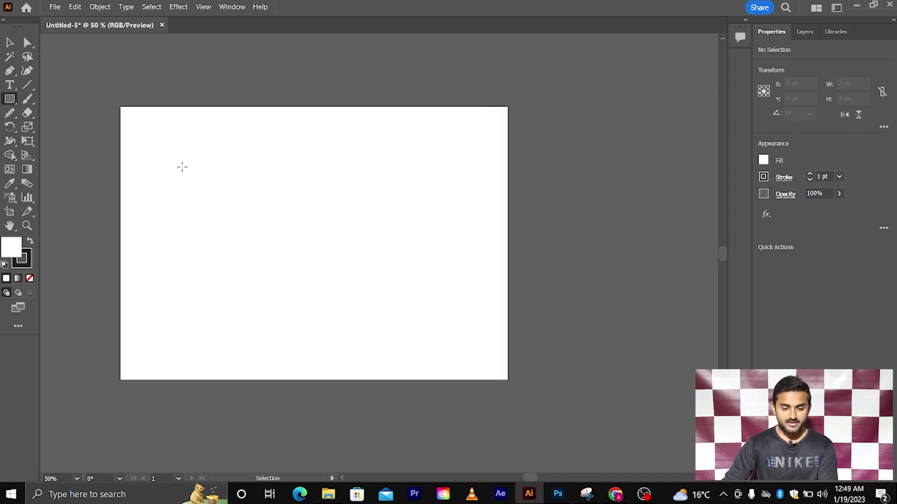
Create a rectangle with width 100 px and height 150 px via the Rectangle dialog
click(185, 167)
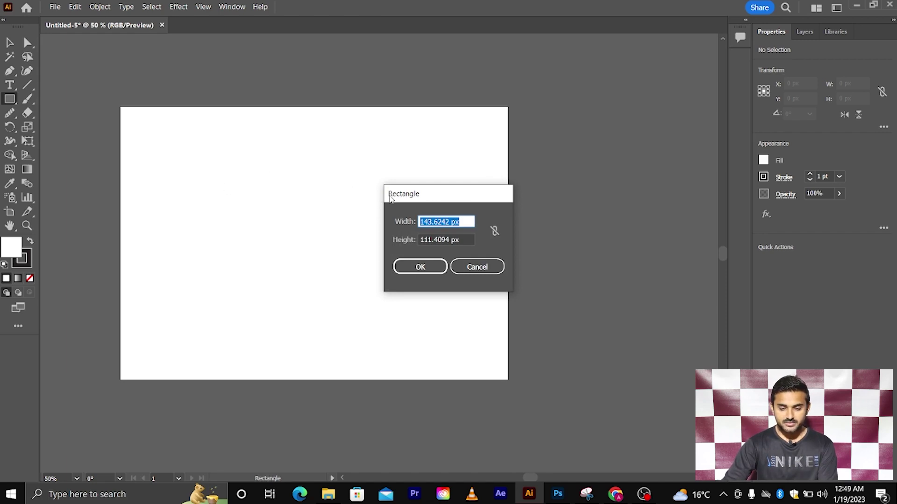
drag(405, 199, 364, 184)
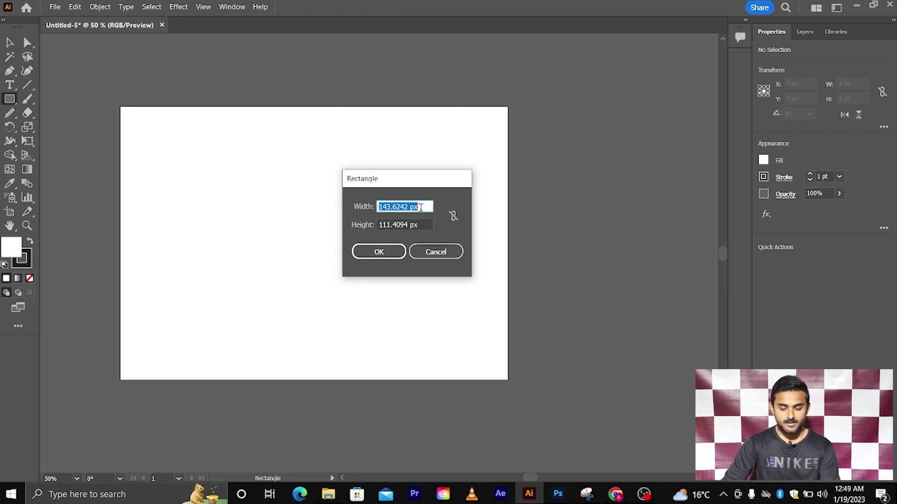
text(100)
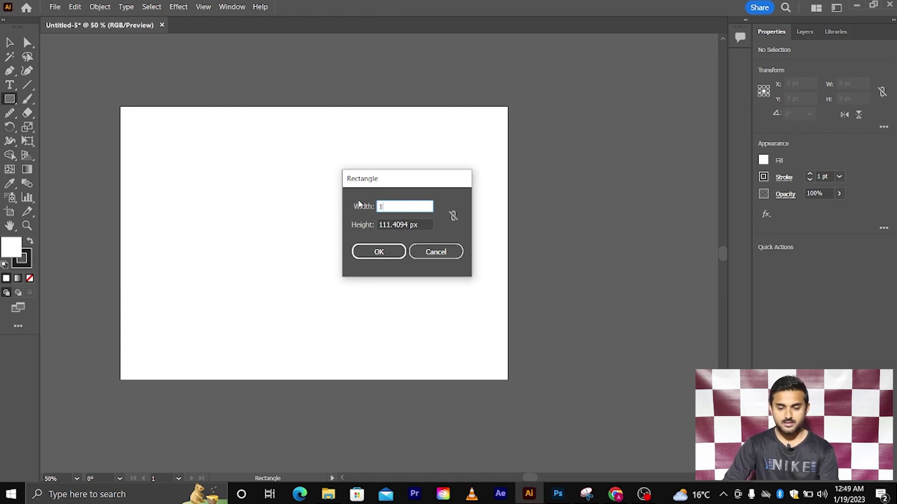
click(423, 224)
double_click(423, 223)
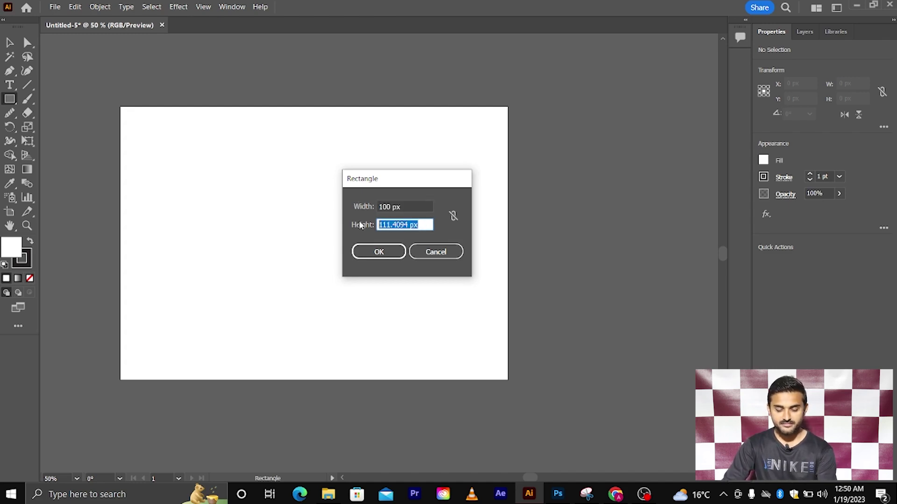
key(BackSpace)
text(150)
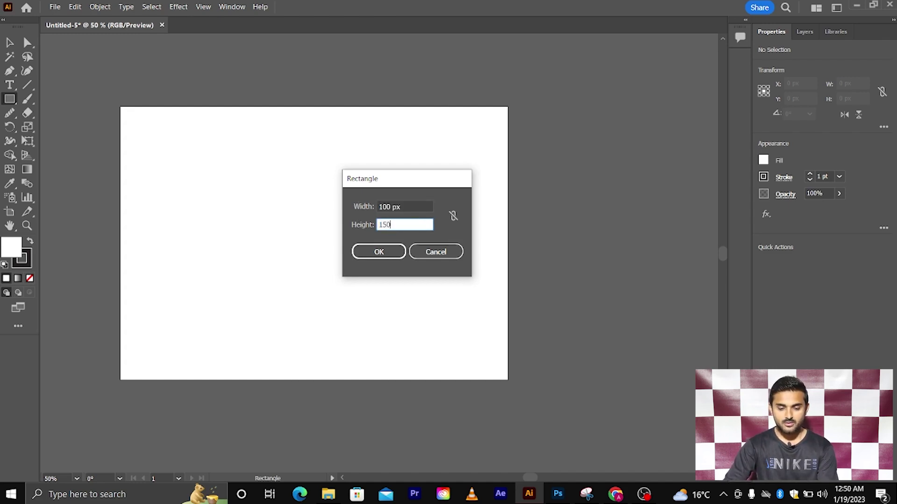
click(367, 248)
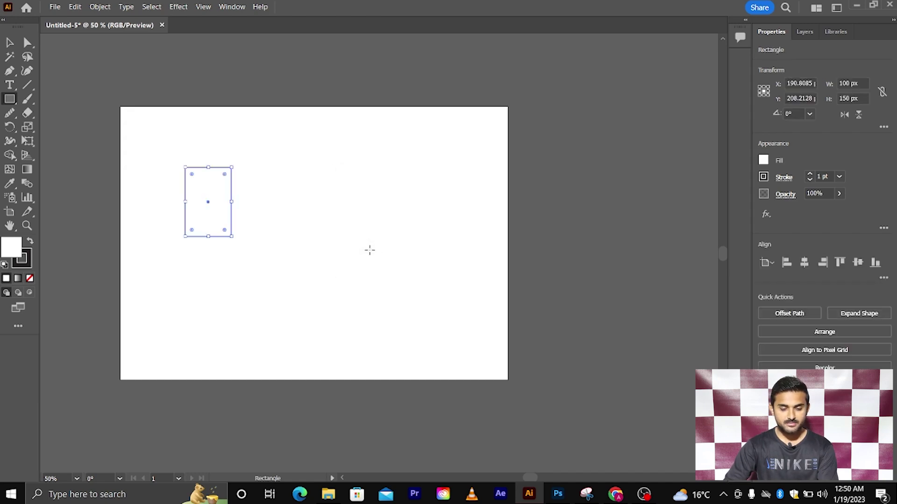
Draw five more rectangles: two wide ones, a small one and two small squares
scroll(221, 237, left, 1)
scroll(206, 216, up, 1)
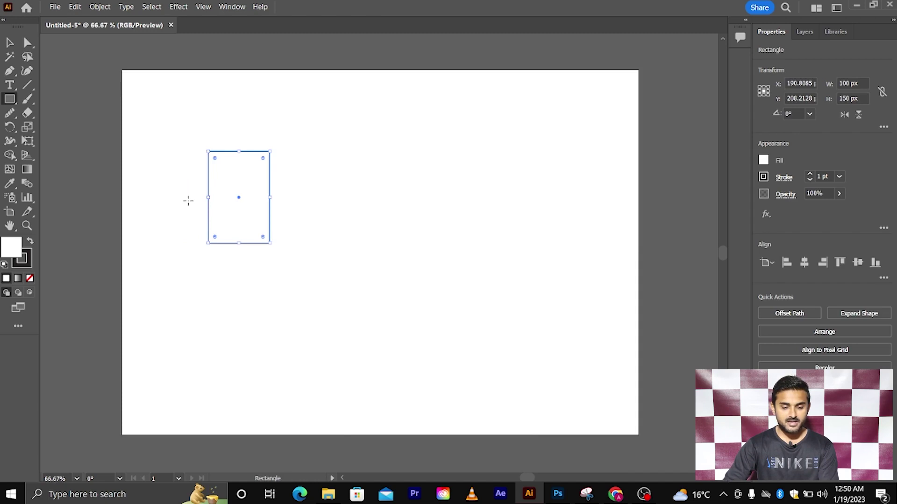
scroll(188, 201, up, 1)
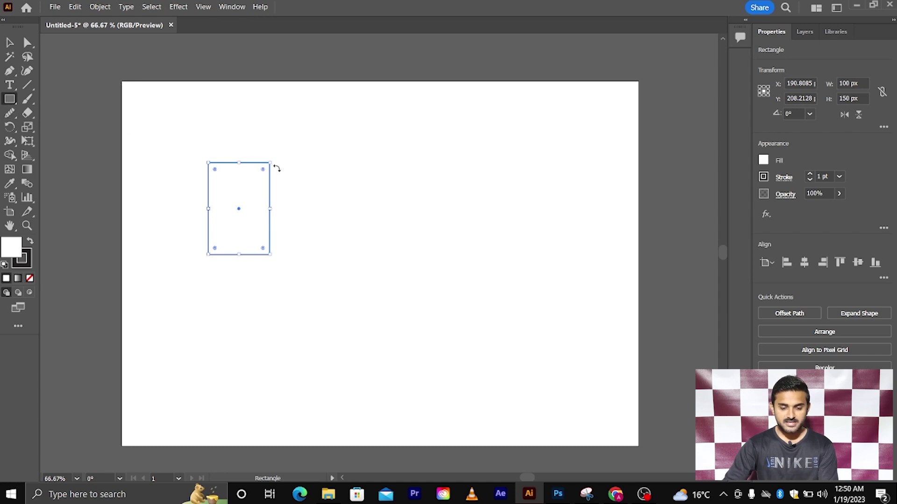
drag(285, 164, 508, 256)
drag(282, 295, 505, 378)
drag(173, 284, 239, 343)
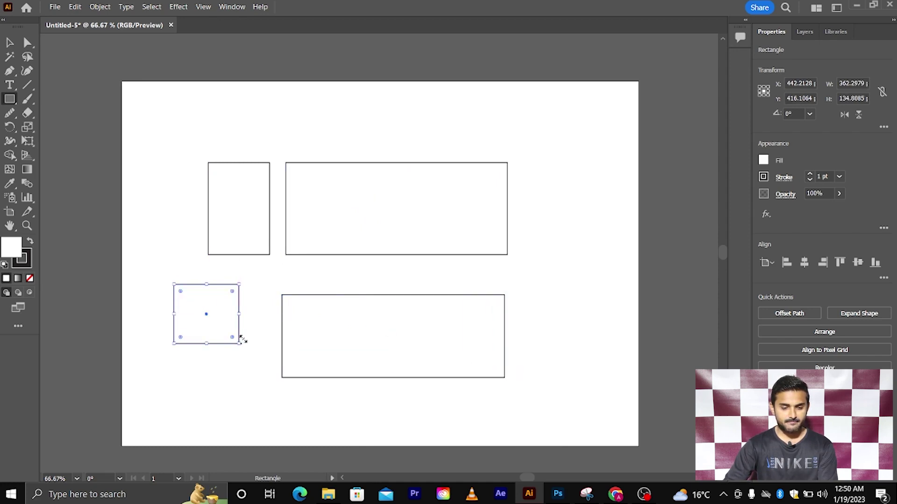
drag(147, 117, 184, 151)
drag(162, 194, 194, 243)
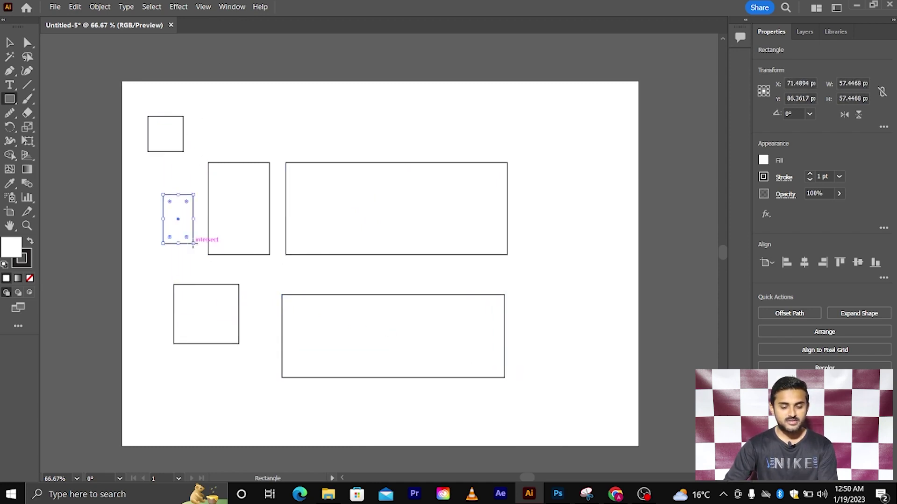
Marquee-select all six rectangles with the Selection tool
scroll(194, 237, down, 1)
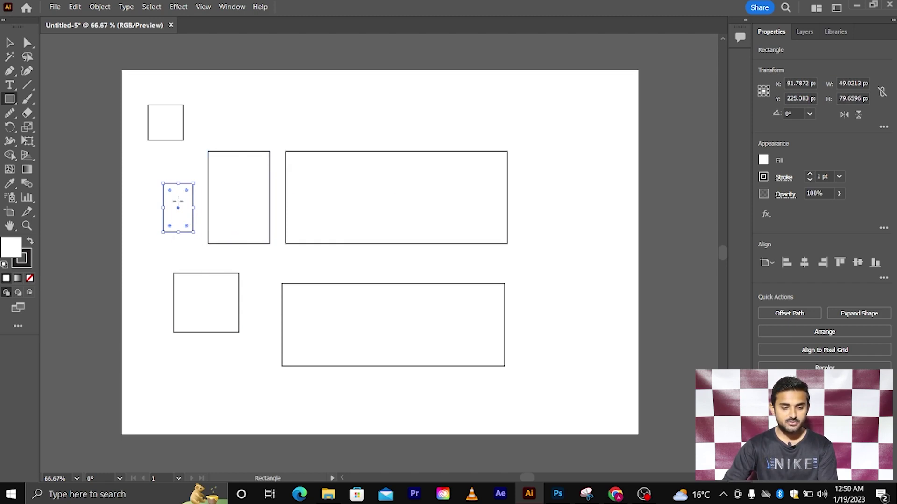
click(11, 44)
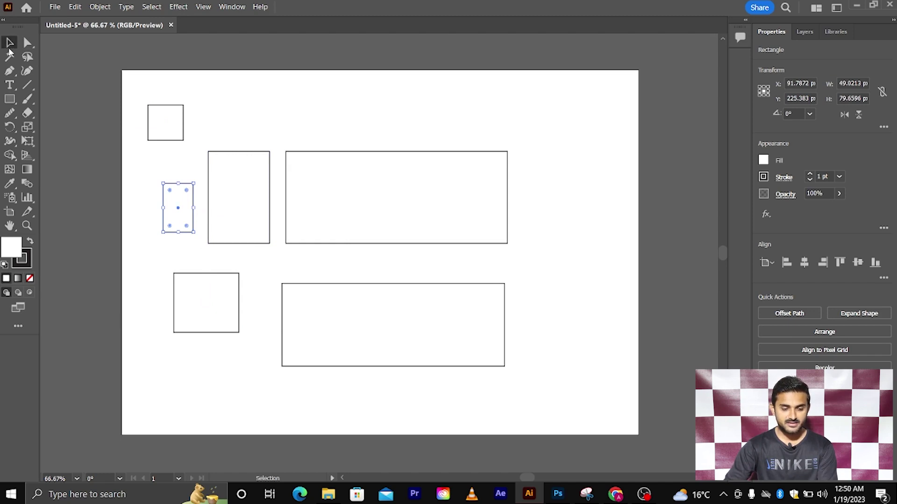
drag(120, 102, 406, 357)
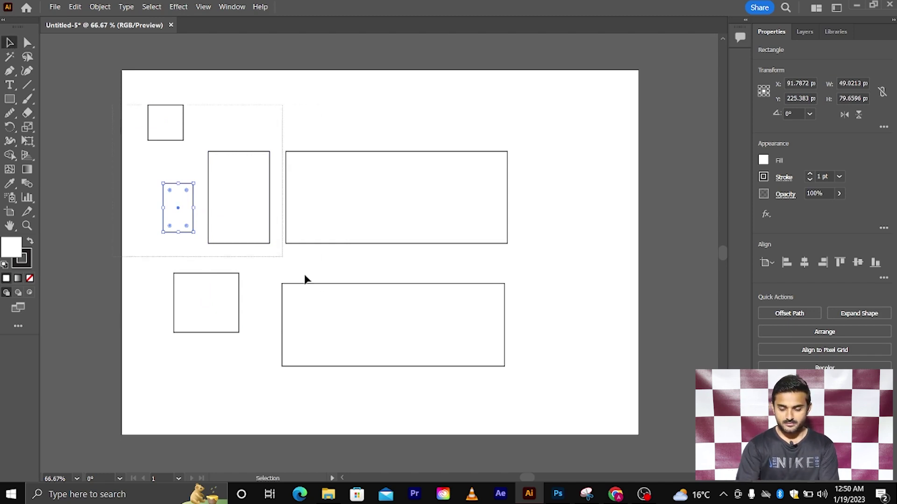
Delete all six rectangles and switch to the Rounded Rectangle Tool
key(Delete)
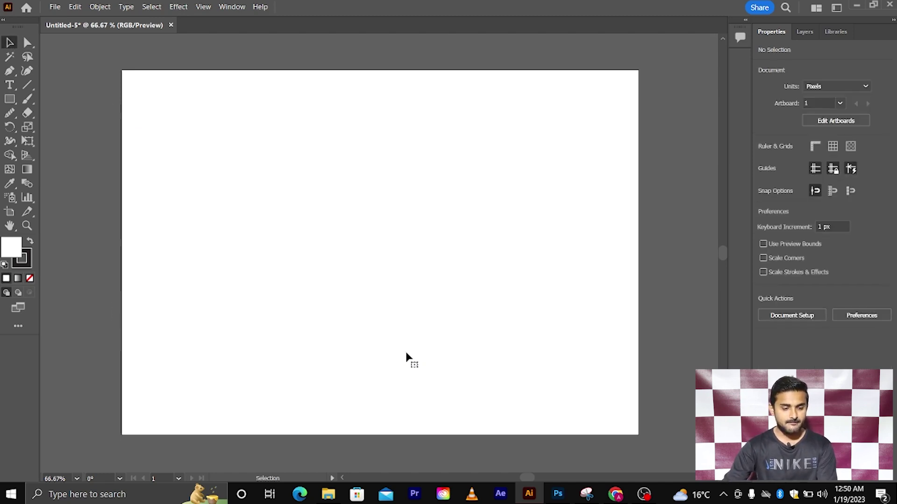
click(6, 101)
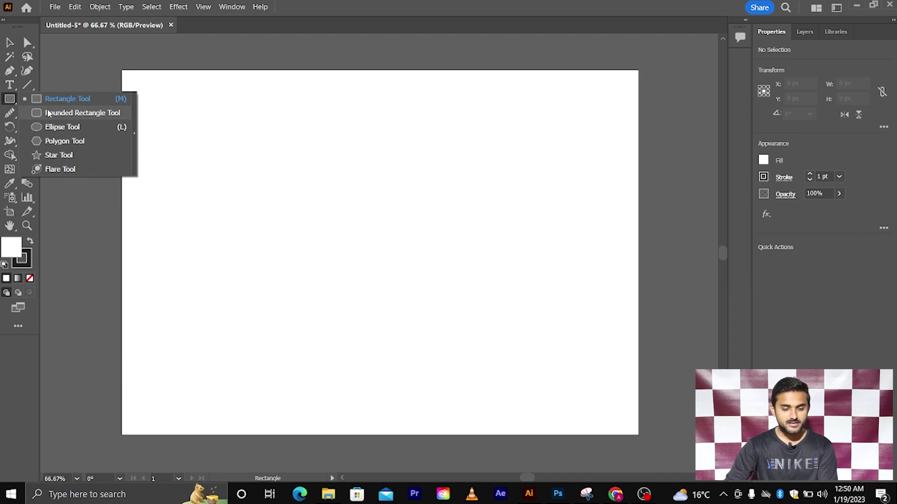
click(48, 113)
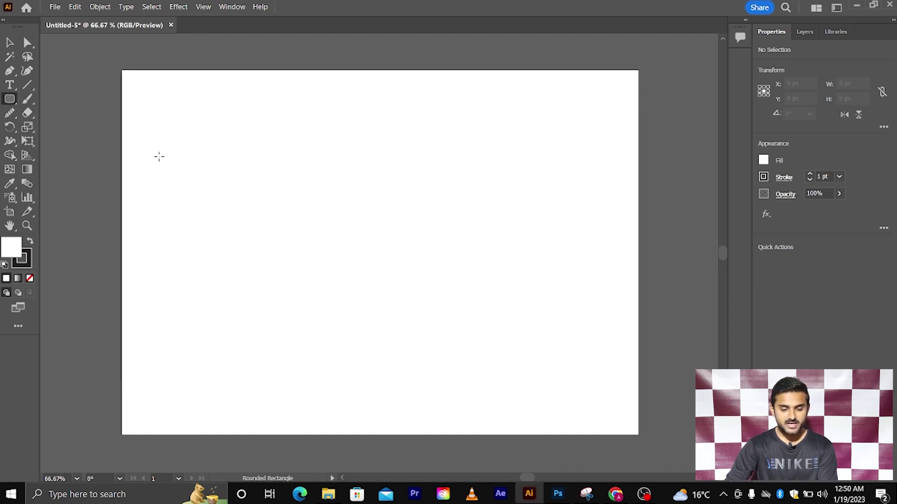
Draw four rounded rectangles: a large upper-left, a tall right and two lower ones
drag(160, 156, 448, 277)
scroll(449, 192, up, 1)
scroll(447, 160, down, 1)
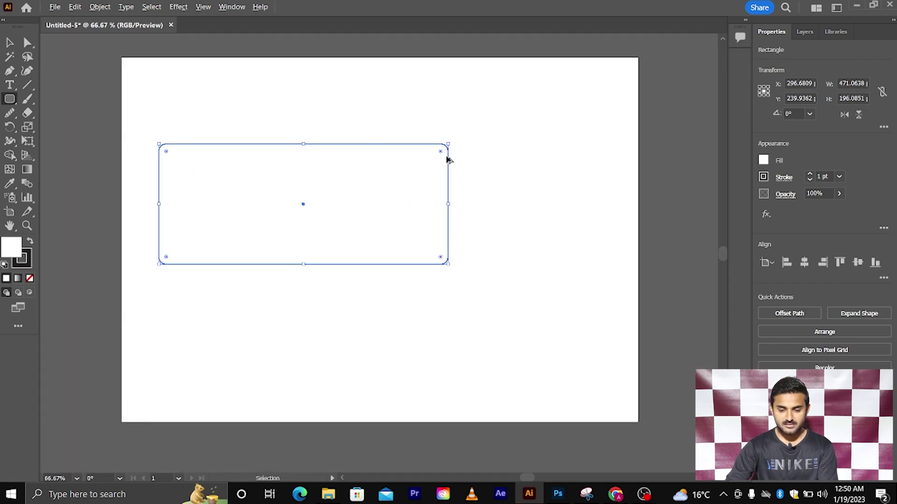
drag(498, 127, 610, 274)
drag(244, 300, 417, 380)
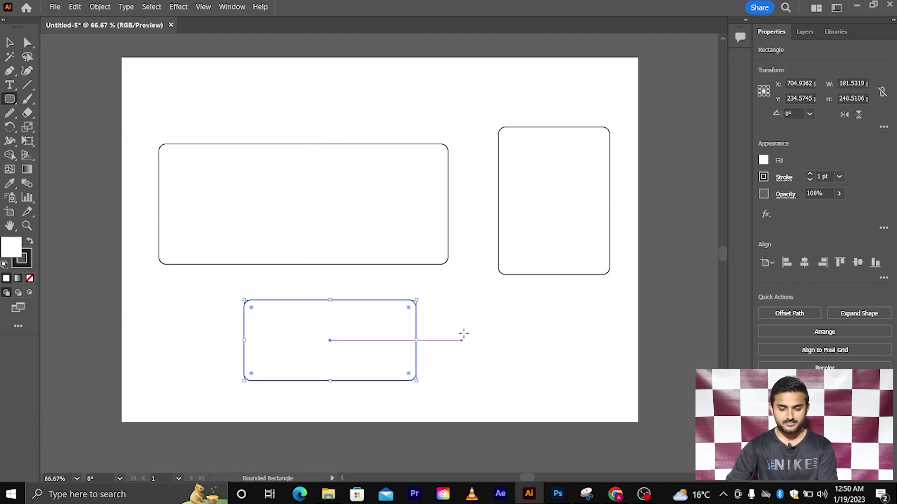
drag(467, 314, 574, 385)
Add five smaller rounded rectangles, two nested inside larger ones, then marquee-select them all
drag(262, 84, 352, 127)
drag(161, 286, 223, 354)
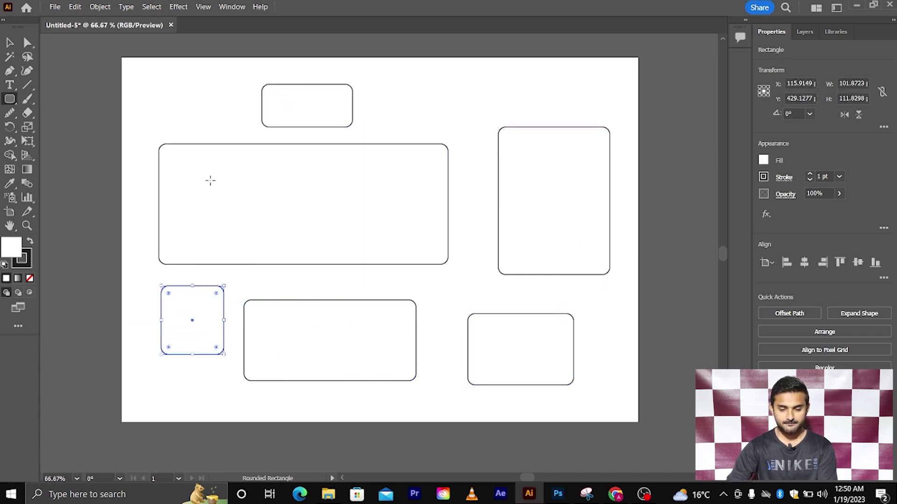
drag(212, 170, 353, 227)
drag(508, 159, 578, 251)
drag(395, 101, 448, 132)
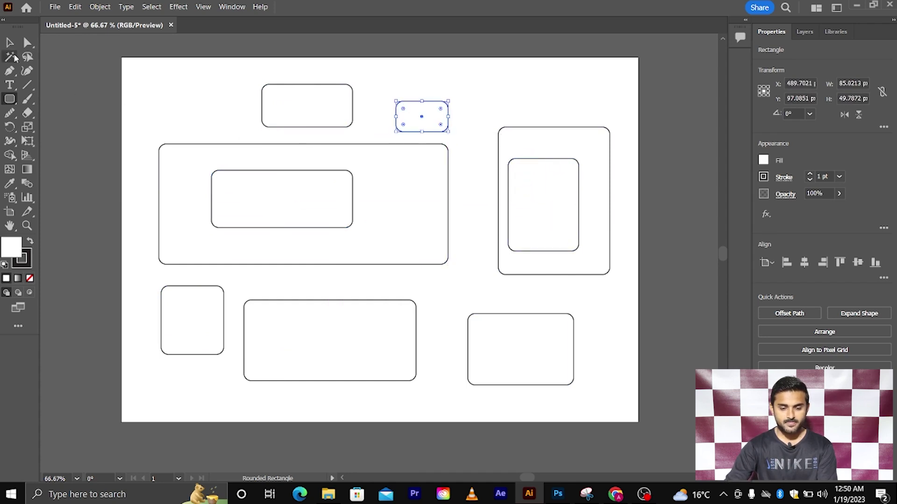
click(9, 42)
mouse_move(193, 90)
mouse_down()
mouse_move(544, 400)
mouse_move(545, 386)
mouse_up()
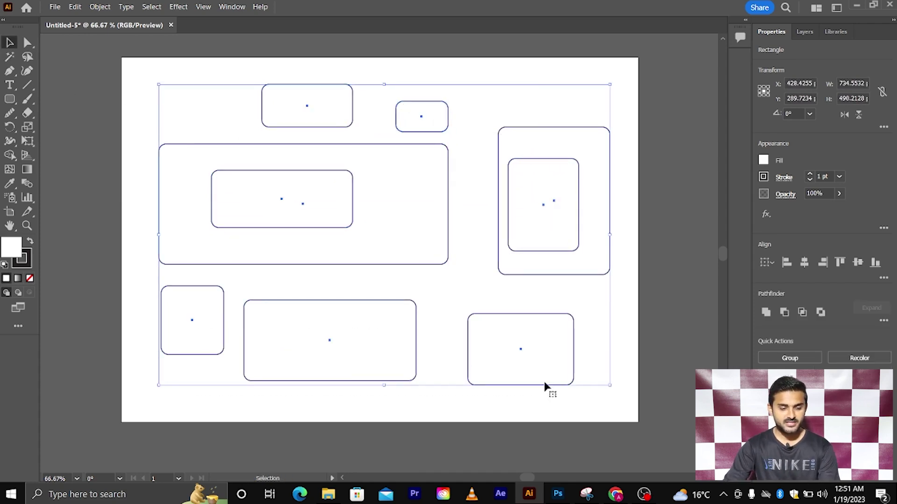
click(472, 290)
Switch to the Ellipse tool, undo a first ellipse, and draw a perfect circle at the centre
click(10, 98)
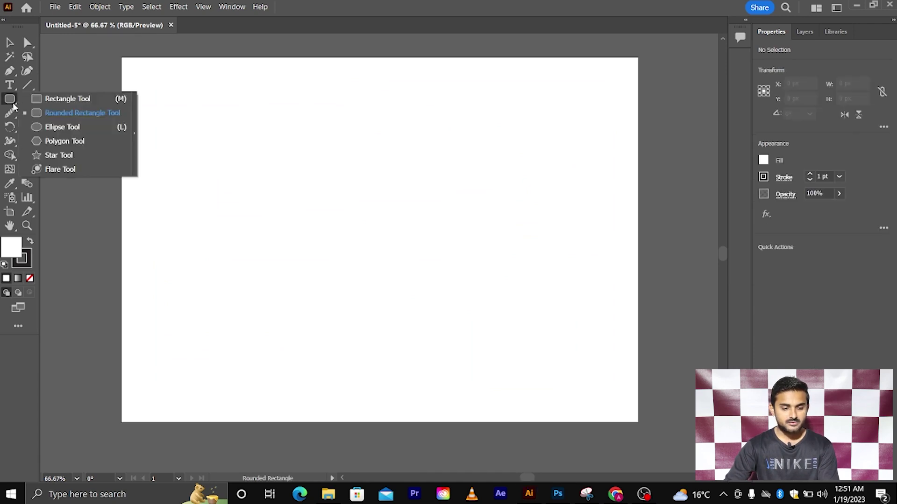
click(38, 127)
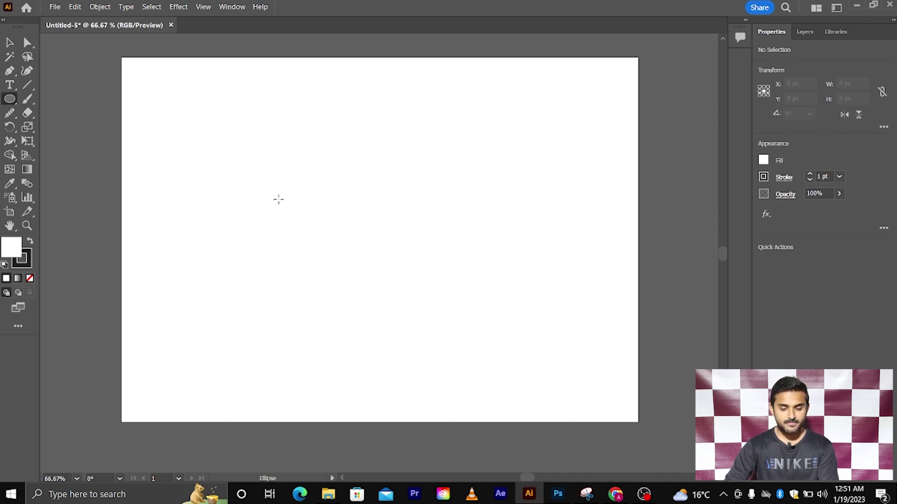
drag(278, 201, 442, 346)
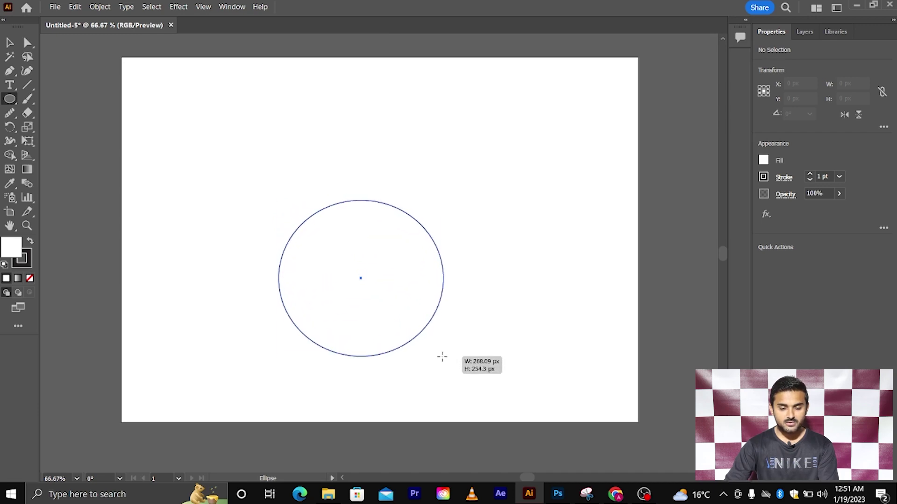
drag(442, 346, 441, 357)
key(ctrl+z)
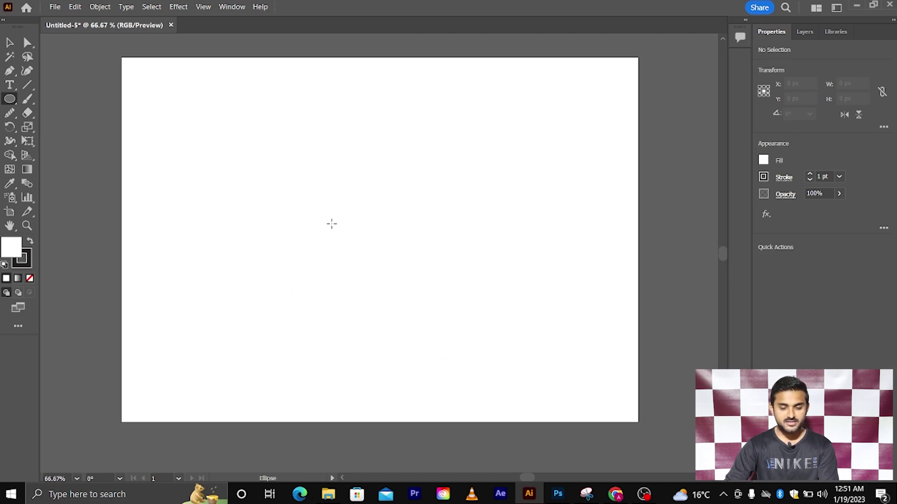
drag(331, 223, 493, 366)
scroll(415, 290, down, 1)
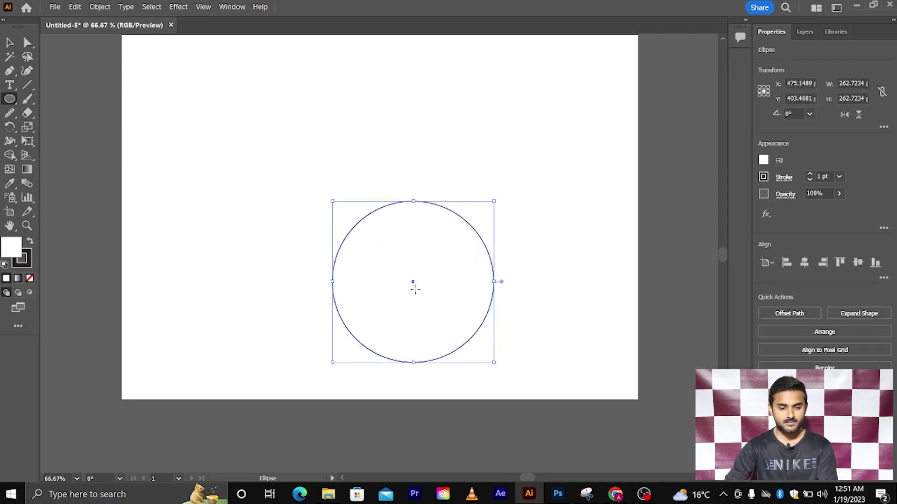
click(9, 42)
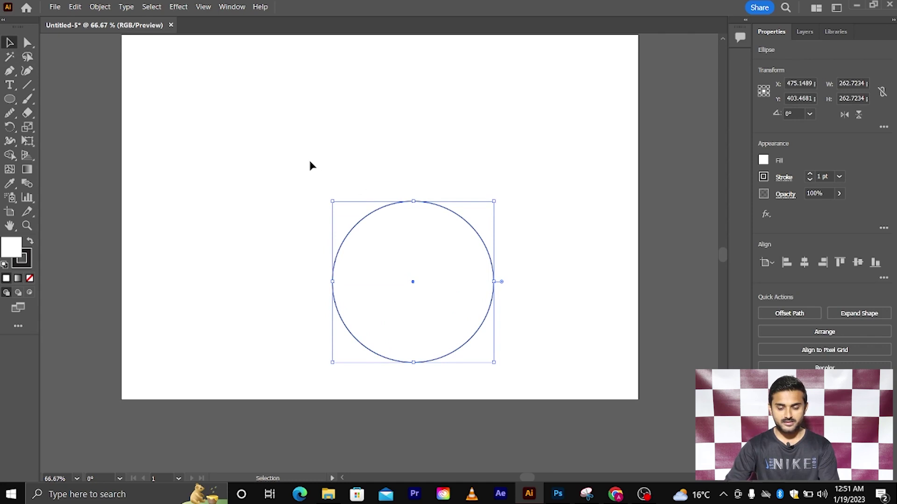
scroll(308, 167, down, 1)
Delete the circle and create an ellipse of exactly 50 × 30 px from the Ellipse dialog
key(Delete)
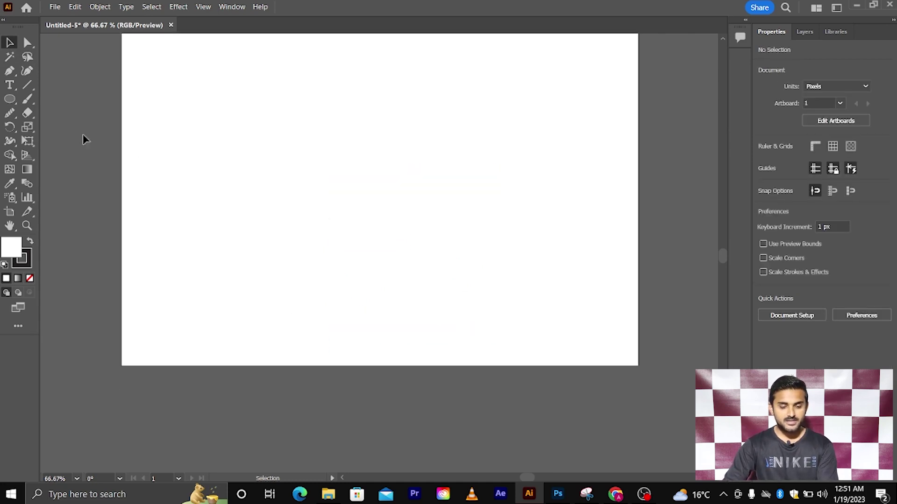
click(9, 100)
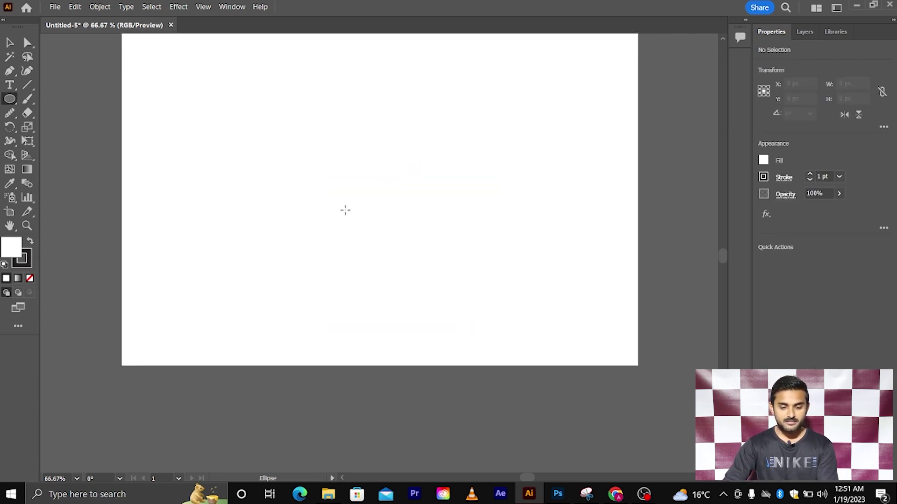
click(279, 204)
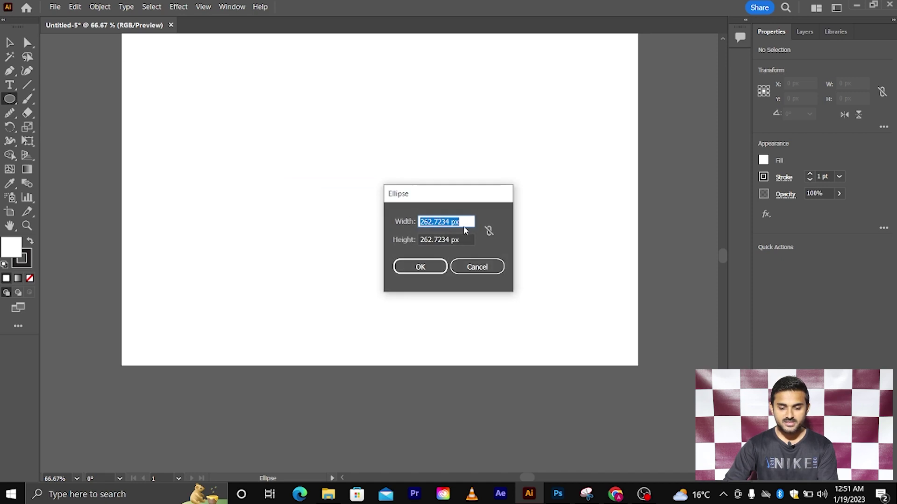
drag(464, 222, 417, 219)
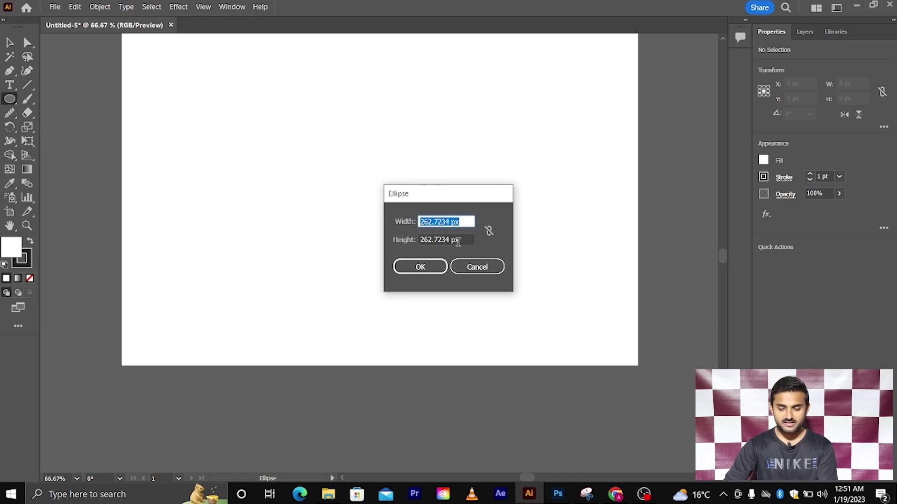
mouse_move(458, 241)
mouse_down()
mouse_move(423, 238)
mouse_move(408, 220)
mouse_up()
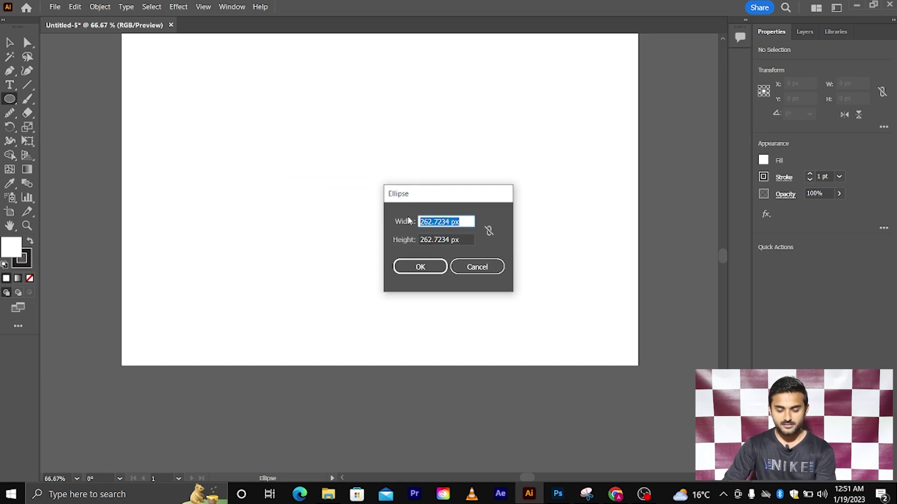
text(50)
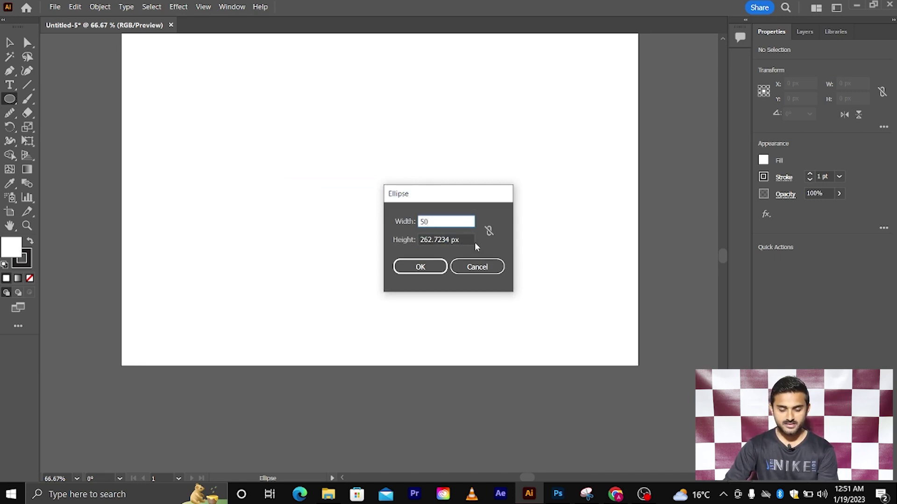
drag(474, 243, 412, 239)
text(3)
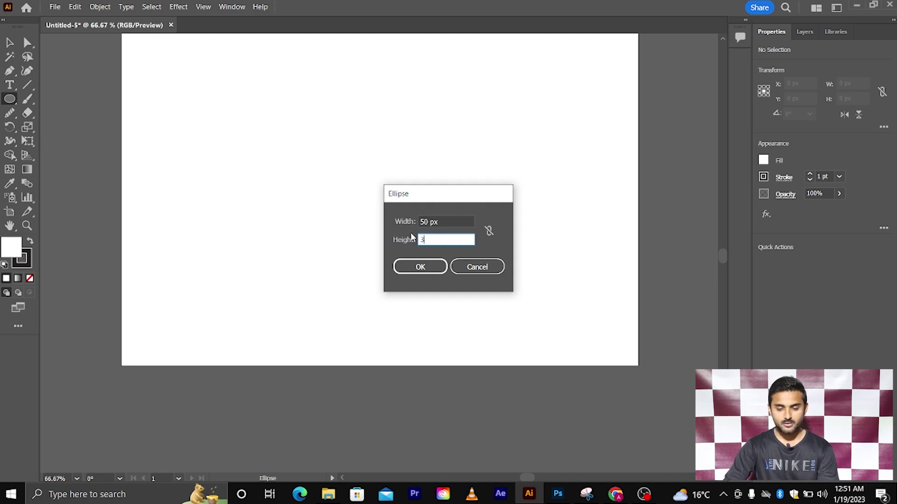
text(0)
click(420, 266)
Select the 50 × 30 px ellipse and delete it
scroll(288, 227, up, 2)
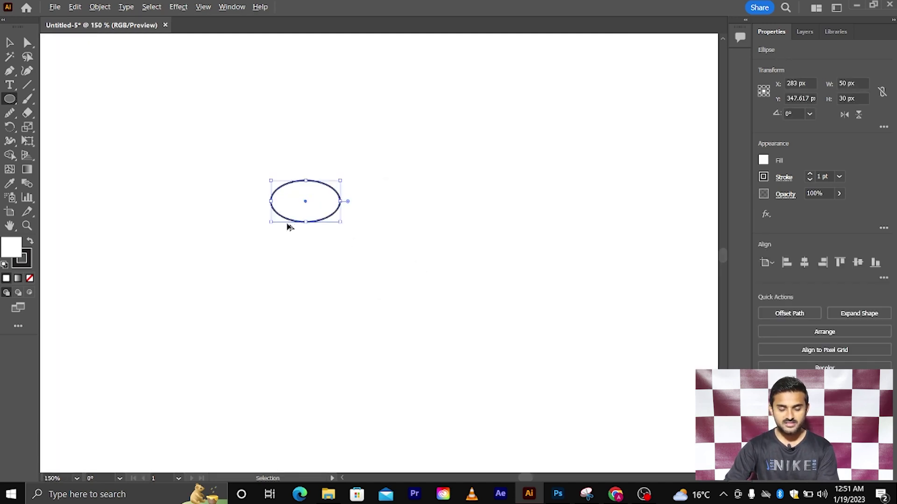
scroll(294, 208, up, 1)
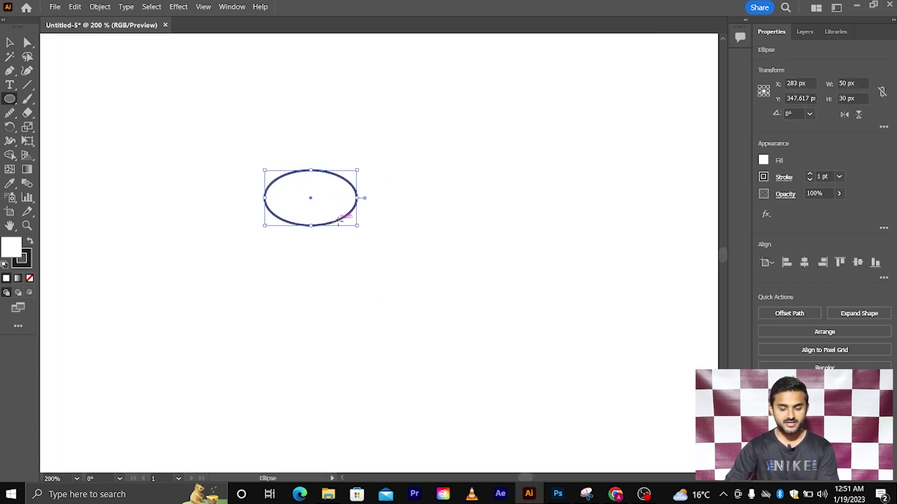
scroll(341, 218, down, 1)
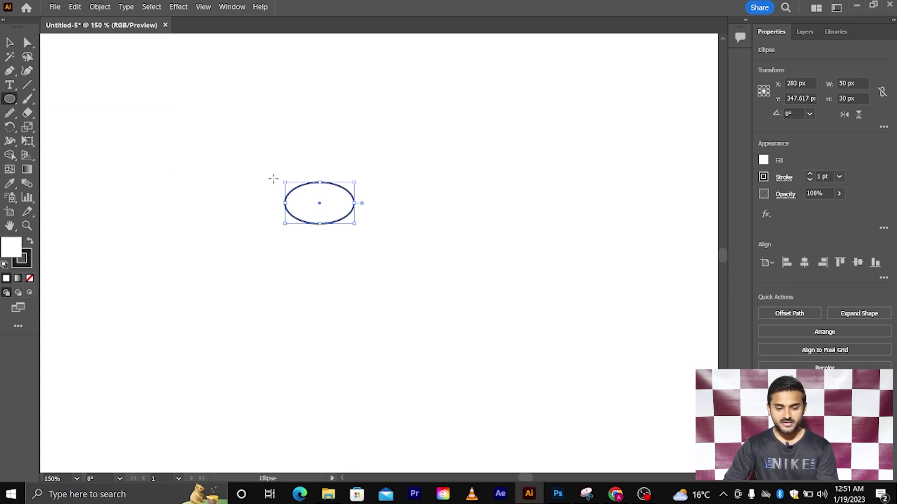
key(v)
drag(273, 166, 395, 248)
key(Delete)
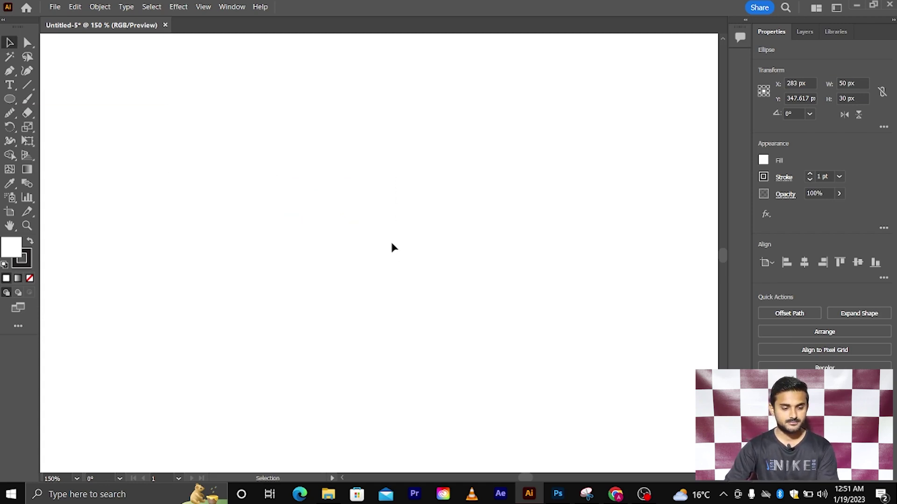
Switch to the Polygon tool and draw a rotated hexagon on the artboard
click(14, 107)
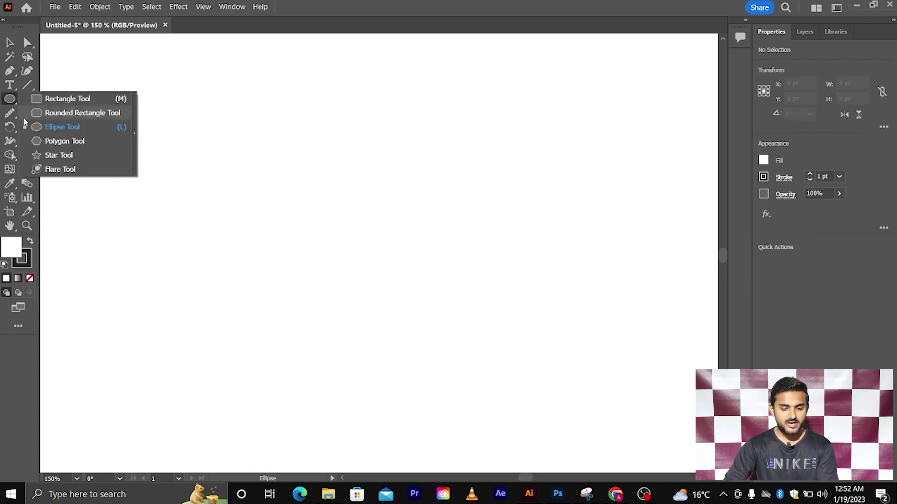
click(48, 141)
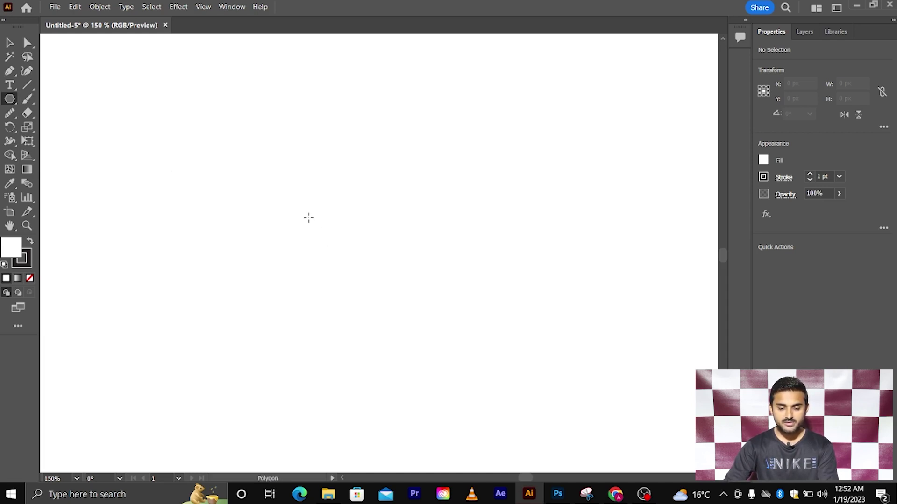
mouse_move(308, 217)
mouse_down()
mouse_move(359, 246)
mouse_move(302, 310)
mouse_move(372, 267)
mouse_move(389, 213)
mouse_up()
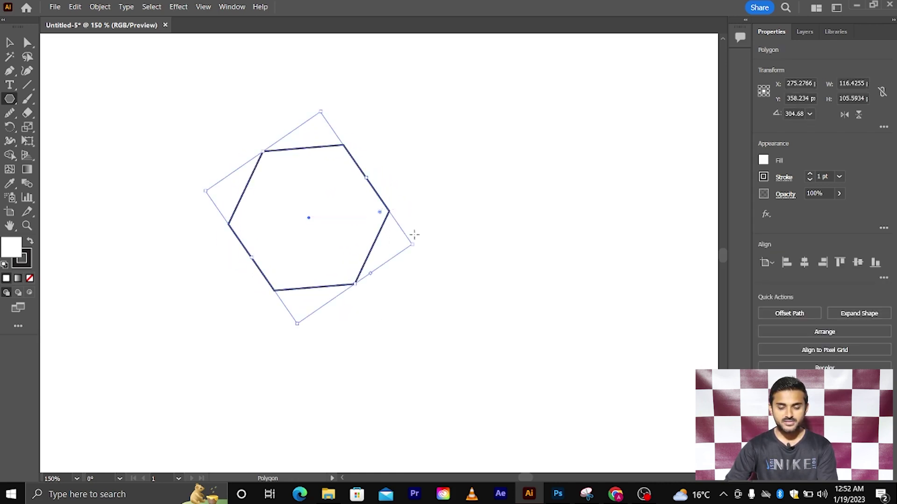
key(ctrl+minus)
key(ctrl+minus)
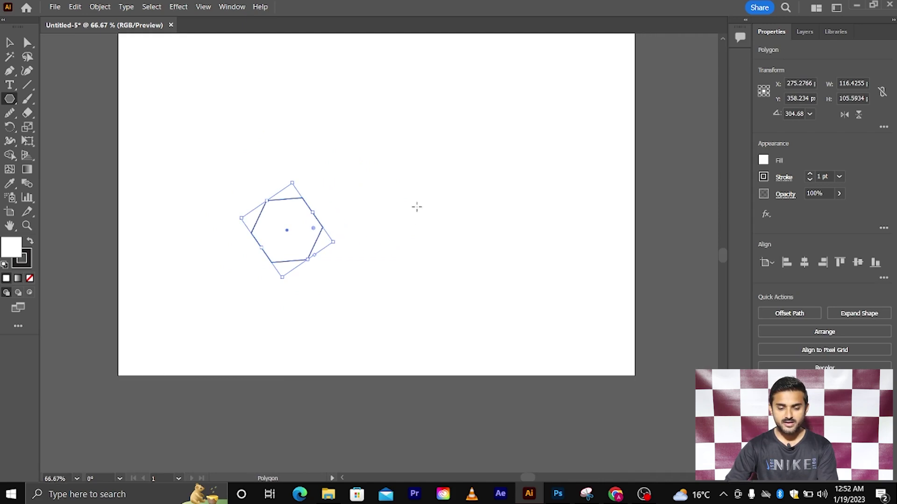
drag(416, 206, 384, 270)
Draw five more hexagons: centre, top left, below centre, lower left and small top right
drag(406, 216, 444, 266)
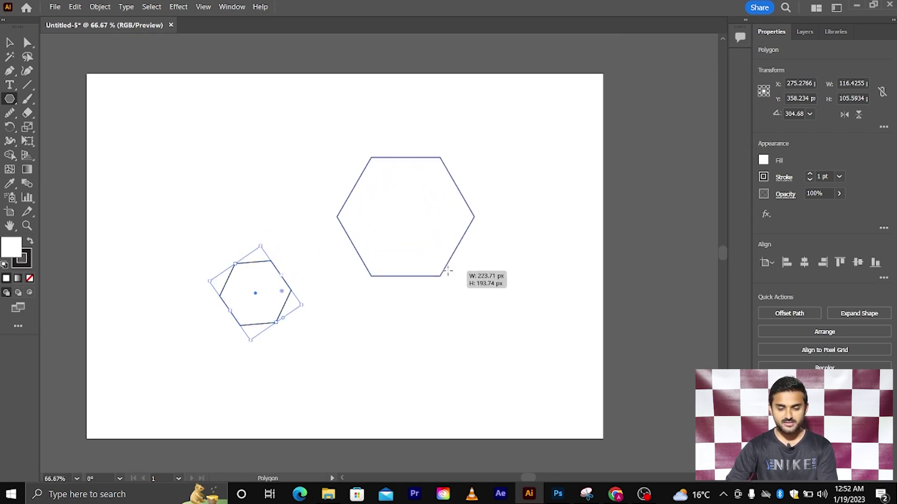
drag(445, 265, 448, 276)
mouse_move(213, 147)
mouse_down()
mouse_move(288, 182)
mouse_move(289, 173)
mouse_up()
drag(401, 323, 463, 365)
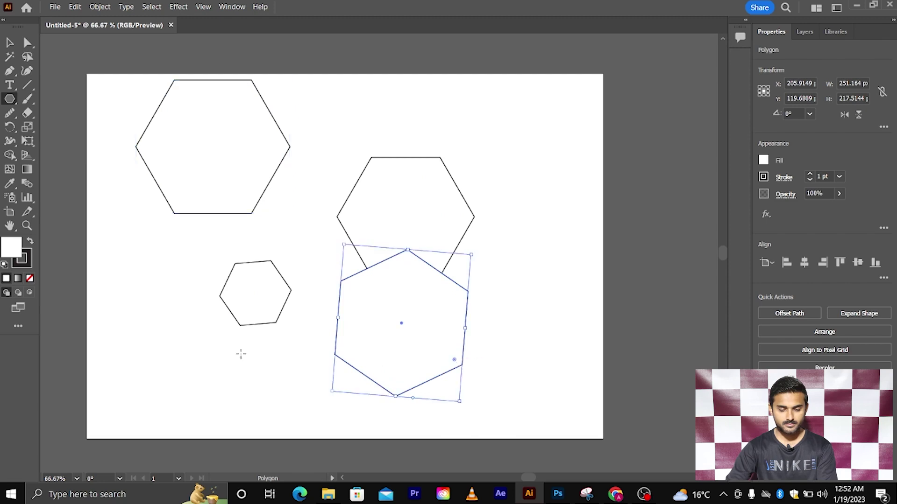
drag(130, 303, 185, 346)
drag(498, 135, 526, 162)
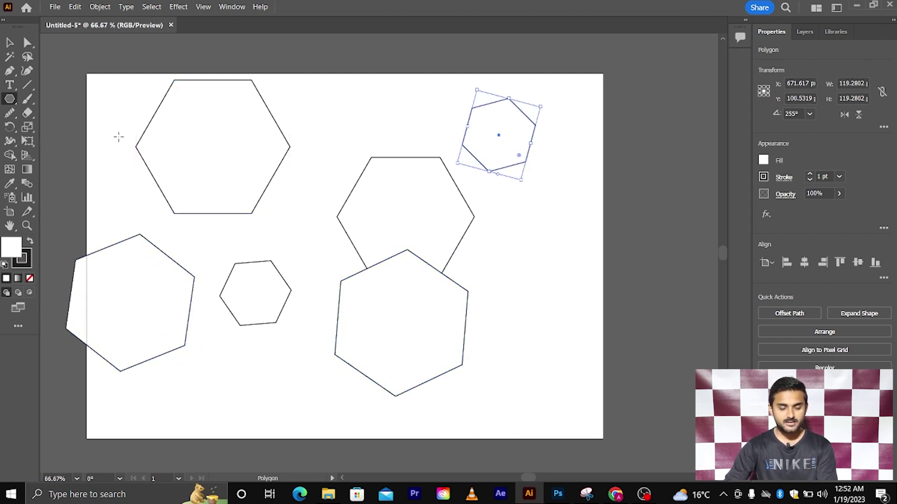
Rearrange the hexagons with the Selection tool, then marquee-select and delete them all
key(v)
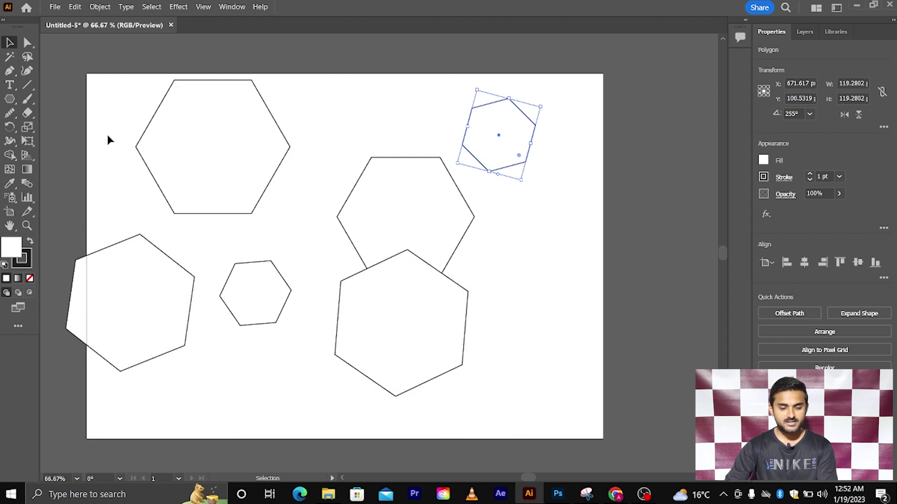
scroll(108, 140, up, 1)
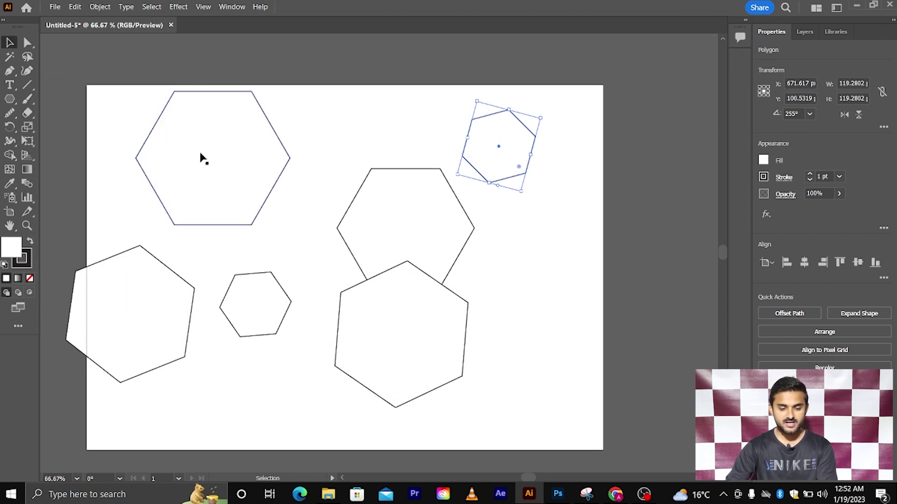
click(143, 162)
drag(148, 284, 184, 264)
drag(409, 213, 349, 203)
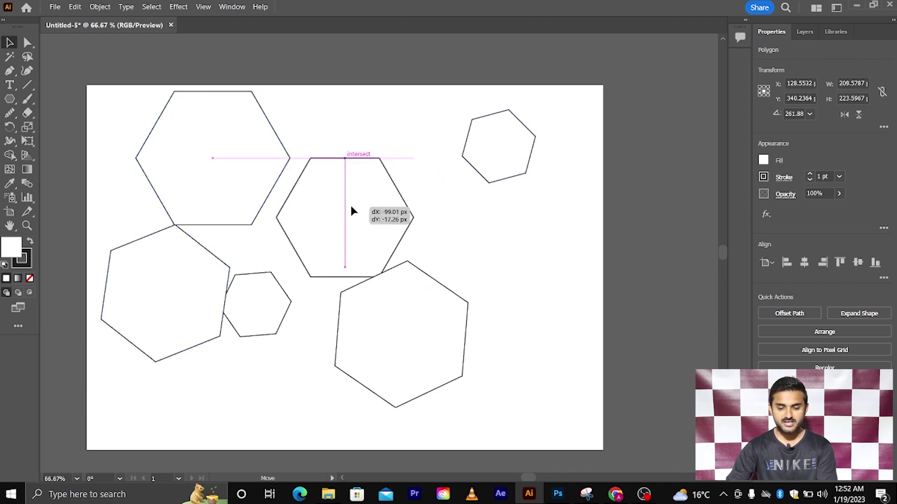
drag(220, 177, 258, 164)
drag(488, 181, 491, 225)
drag(421, 296, 417, 296)
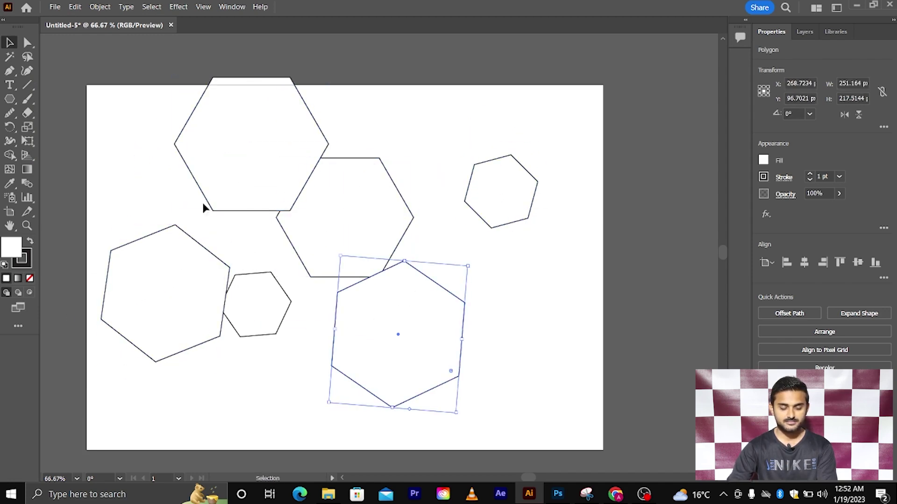
drag(128, 122, 606, 386)
key(Delete)
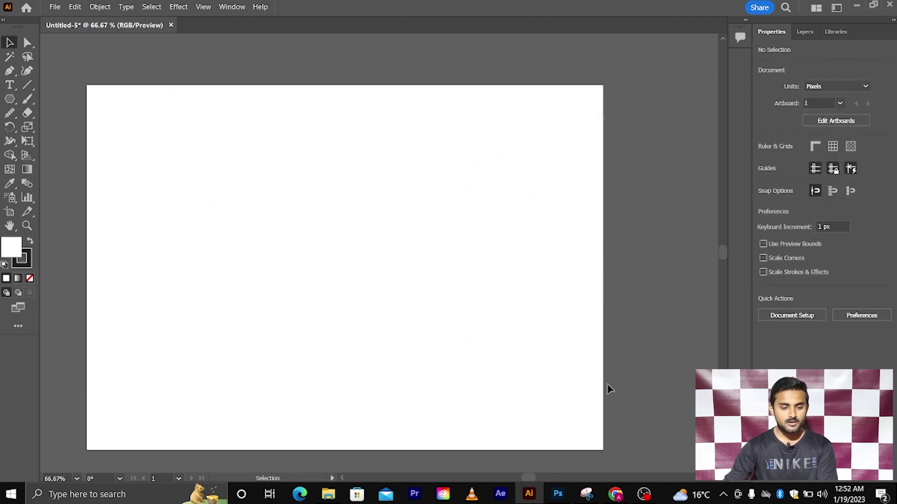
Switch to the Star tool and draw six five-pointed stars of varied sizes across the artboard
click(14, 103)
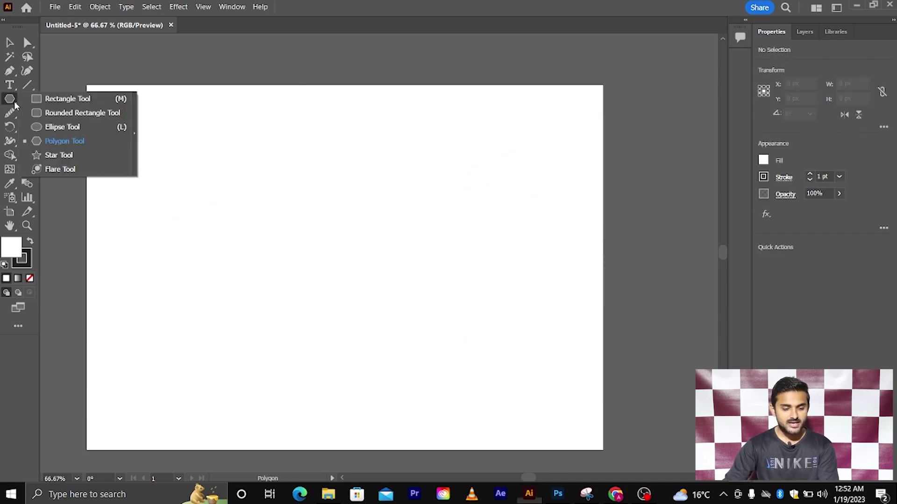
click(51, 155)
scroll(191, 183, down, 1)
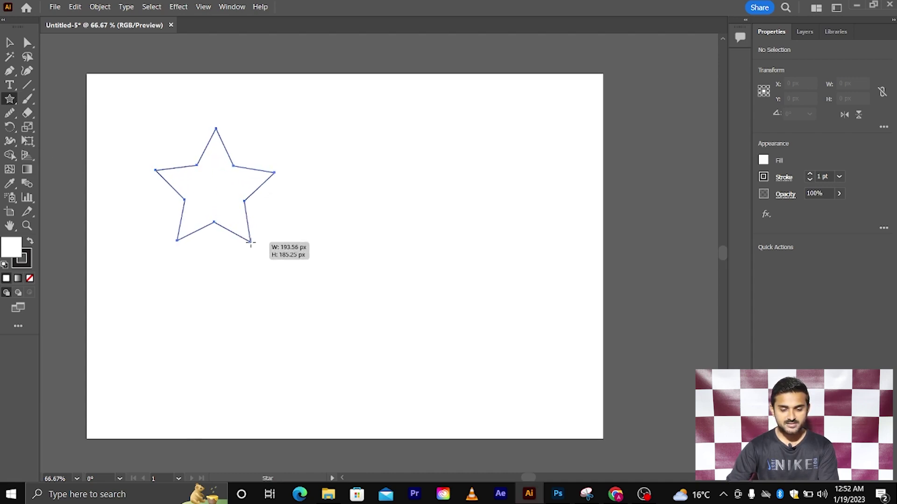
drag(215, 191, 252, 243)
drag(381, 205, 439, 257)
drag(249, 311, 311, 363)
drag(462, 358, 521, 408)
drag(485, 232, 517, 257)
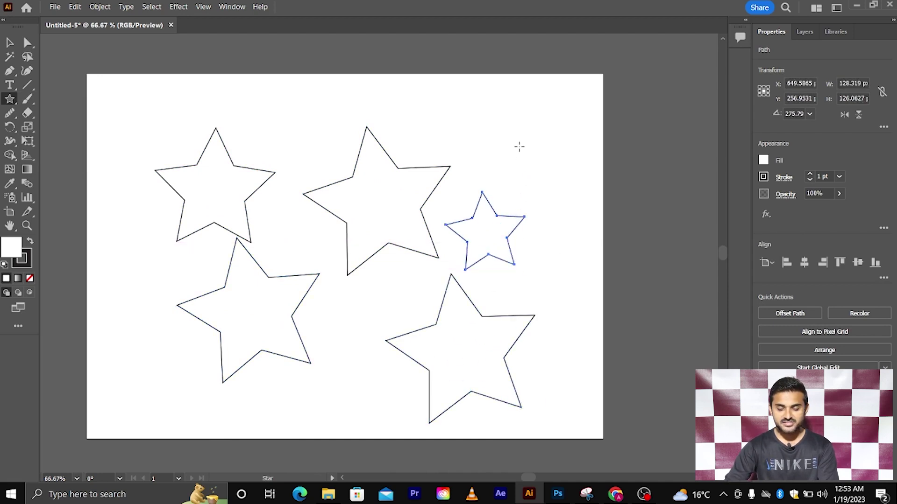
drag(520, 146, 553, 191)
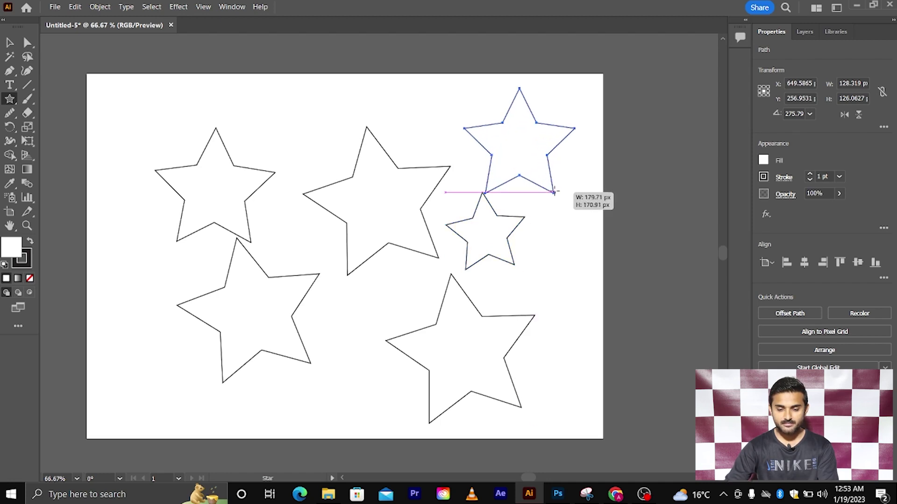
drag(554, 191, 545, 181)
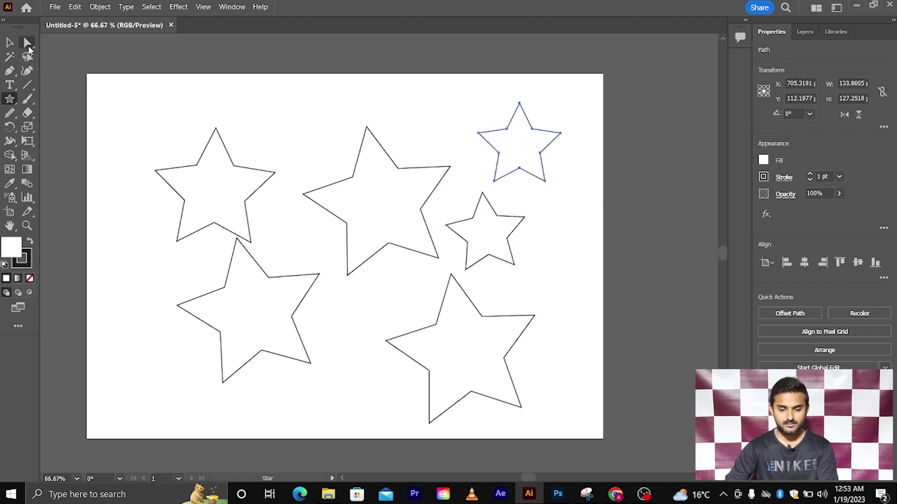
Marquee-select all six stars and delete them
click(9, 42)
drag(151, 108, 551, 377)
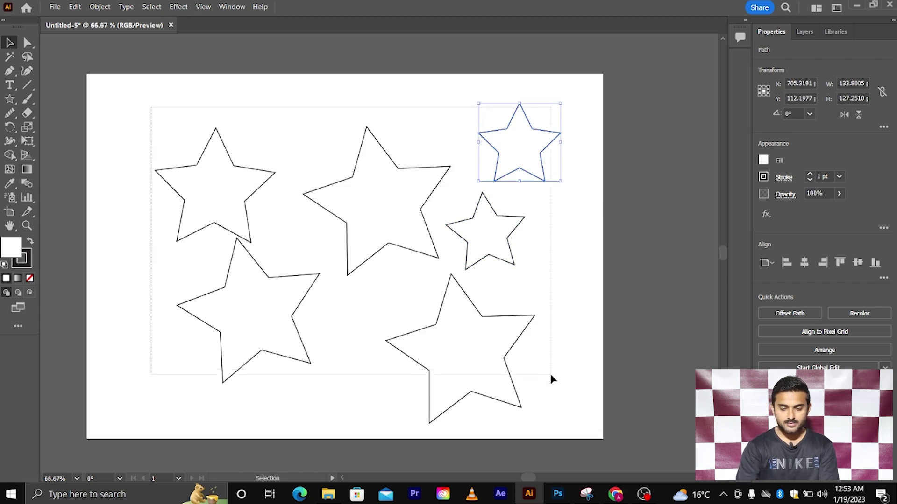
key(Delete)
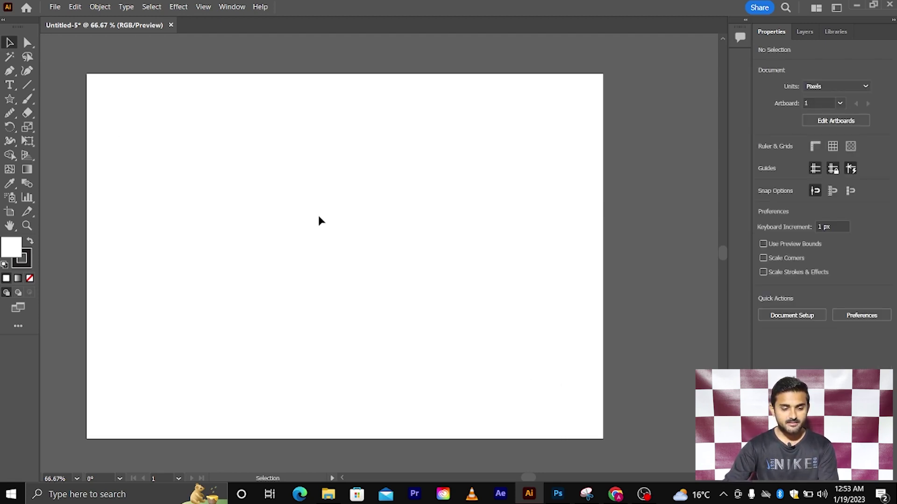
Drag a star at upper left, reducing it to three points and back to five
click(9, 99)
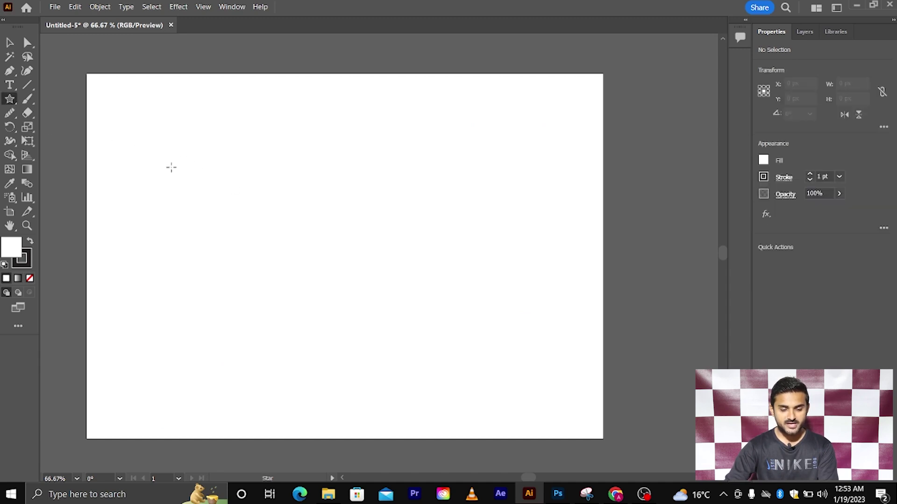
drag(170, 167, 190, 188)
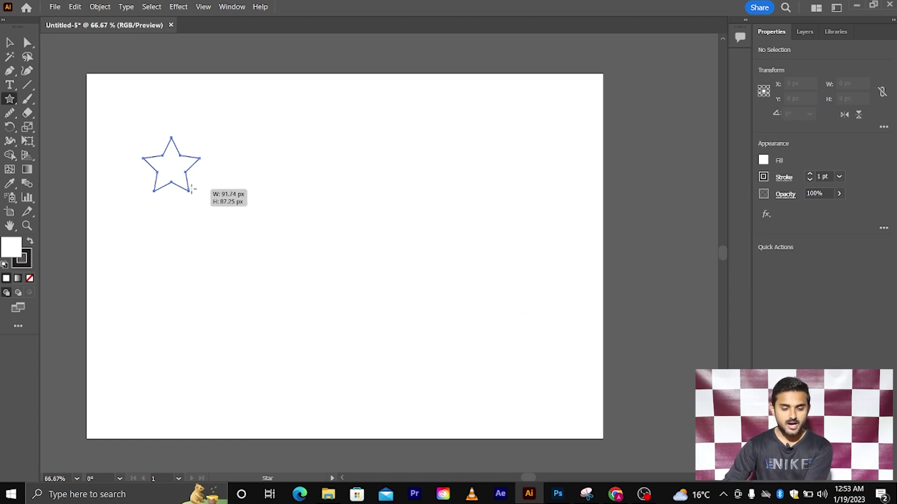
drag(191, 189, 197, 200)
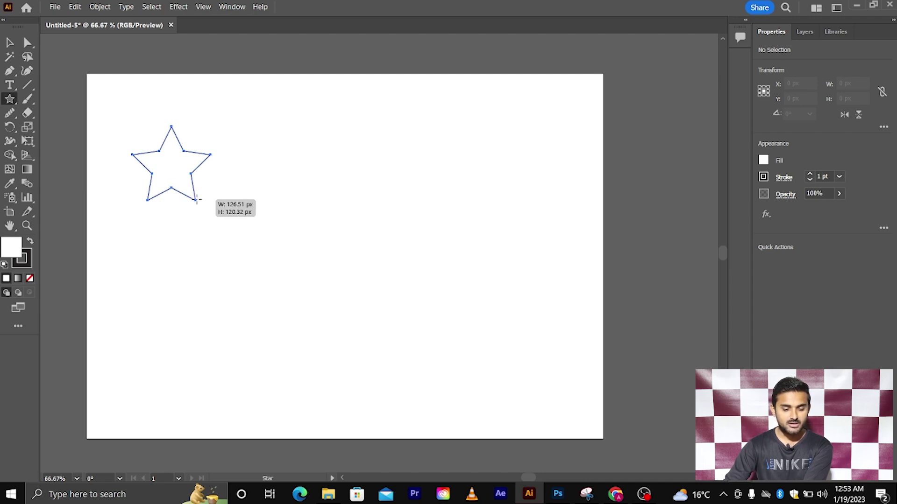
key(Down)
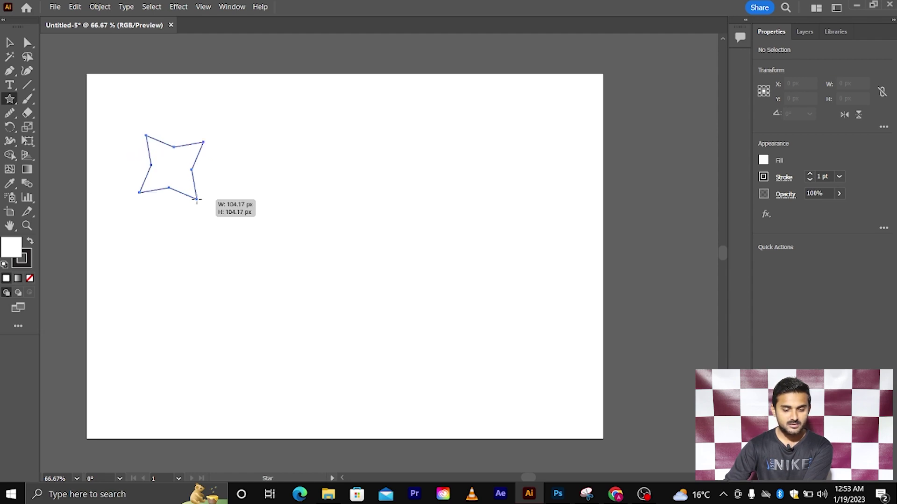
key(Down)
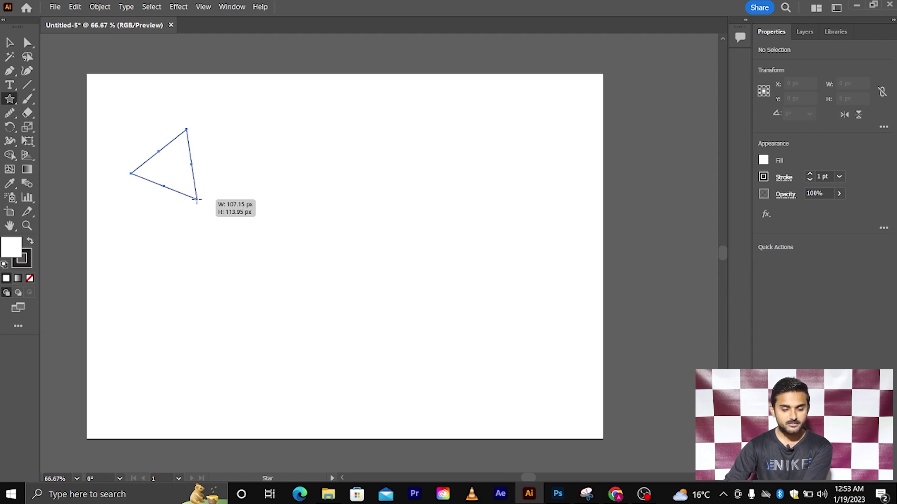
key(Up)
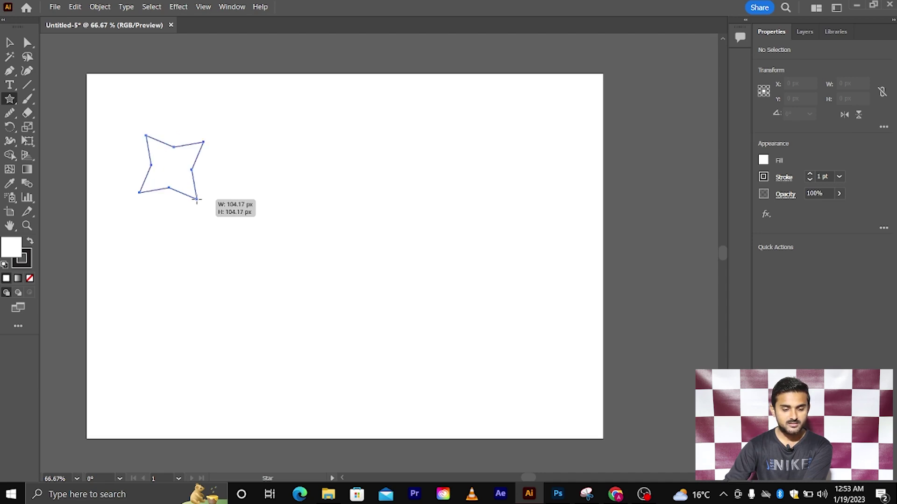
key(Up)
Raise the point count into a many-pointed starburst and release it
key(Up)
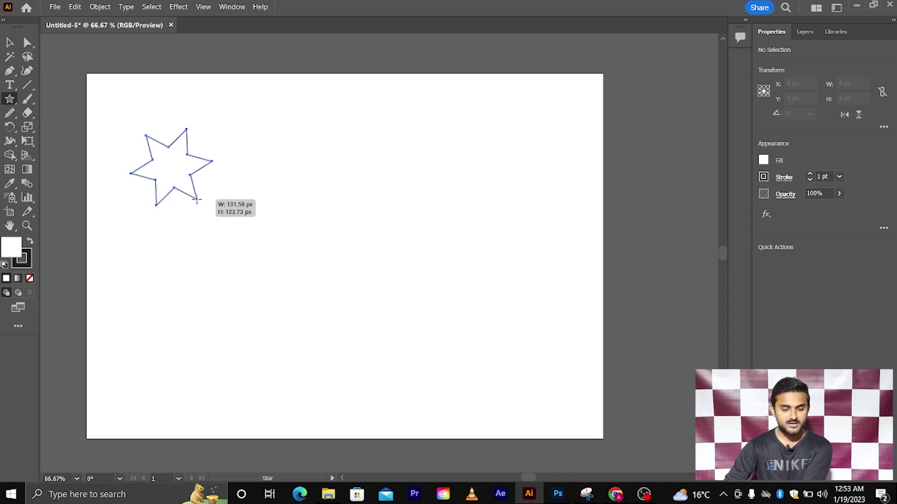
key(Up)
key(Up)
key(Up)
key(Up)
key(Up)
key(Up)
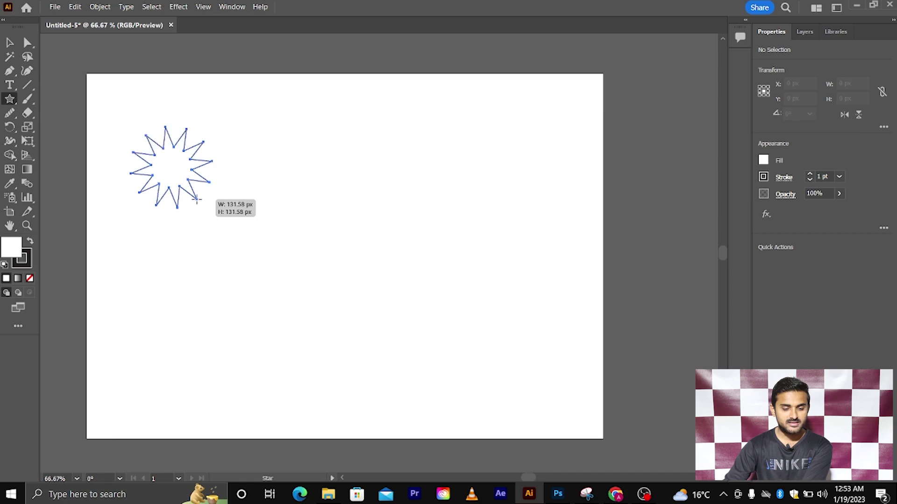
key(Up)
key(Up)
key(Up)
key(Up)
key(Up)
key(Up)
key(Up)
key(Up)
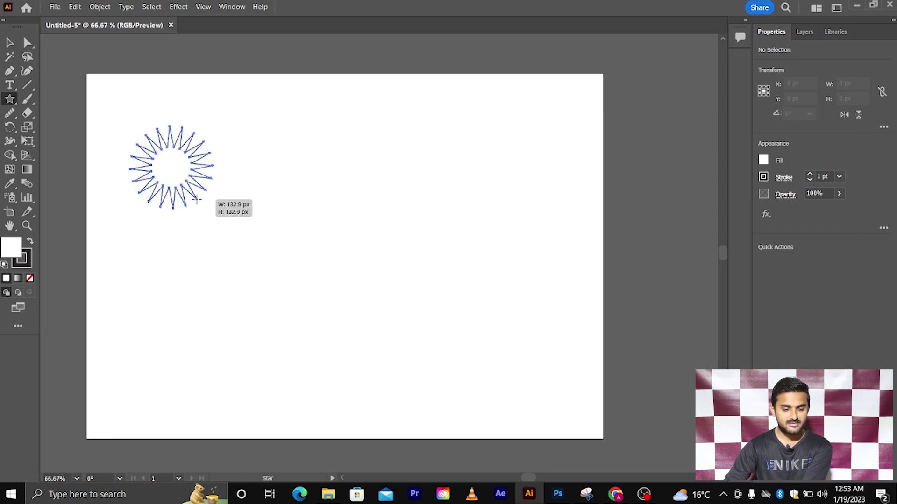
key(Up)
key(Up)
key(Up)
key(Up)
drag(197, 200, 197, 200)
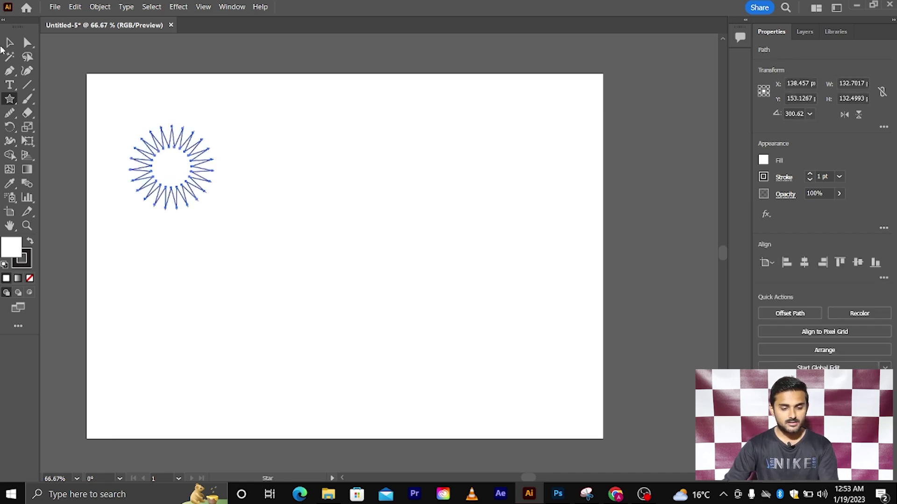
Select the starburst by enclosing it and delete it
key(v)
click(140, 146)
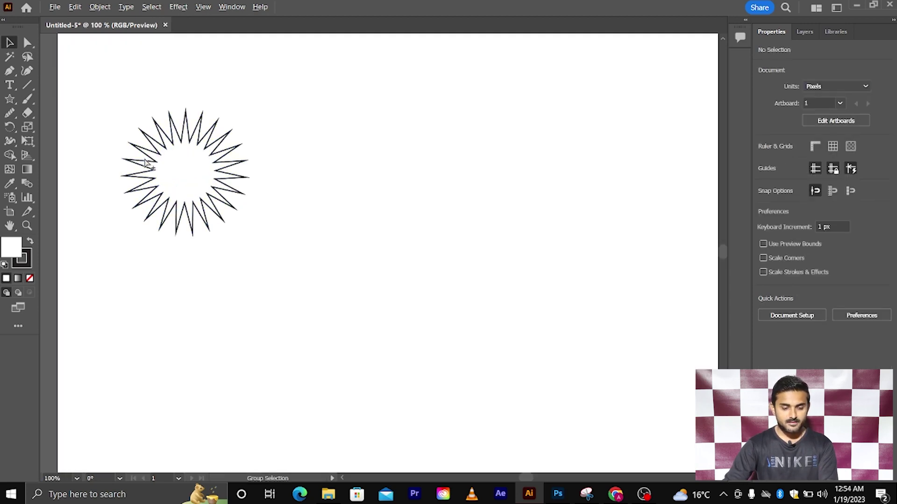
drag(114, 115, 215, 207)
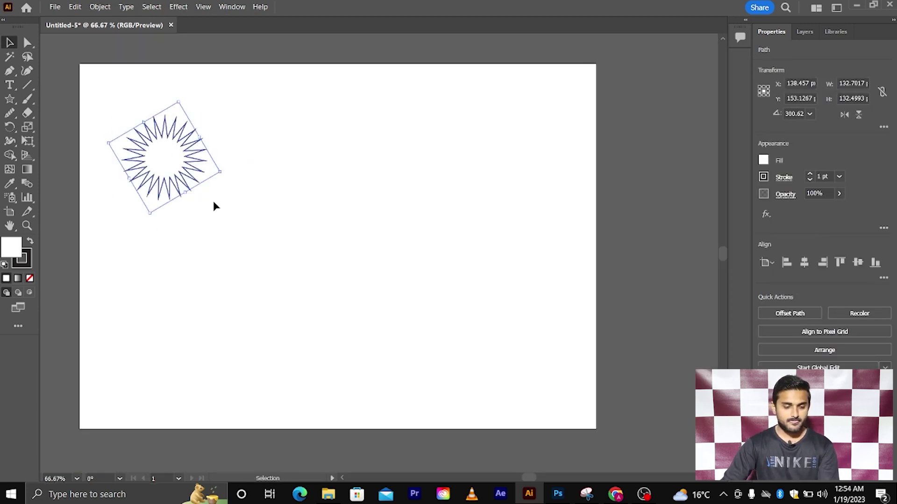
key(Delete)
Switch to the Polygon tool and drag a polygon, adding sides until it is nearly circular
click(8, 103)
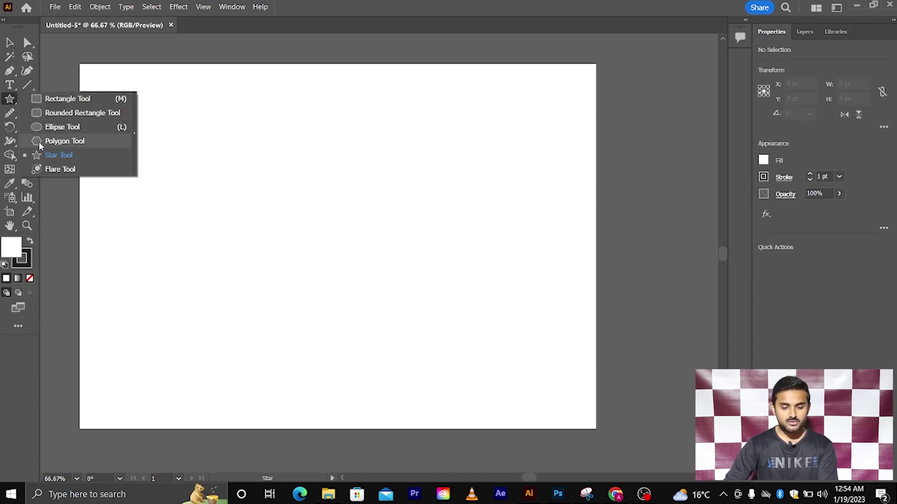
click(64, 141)
drag(248, 197, 274, 225)
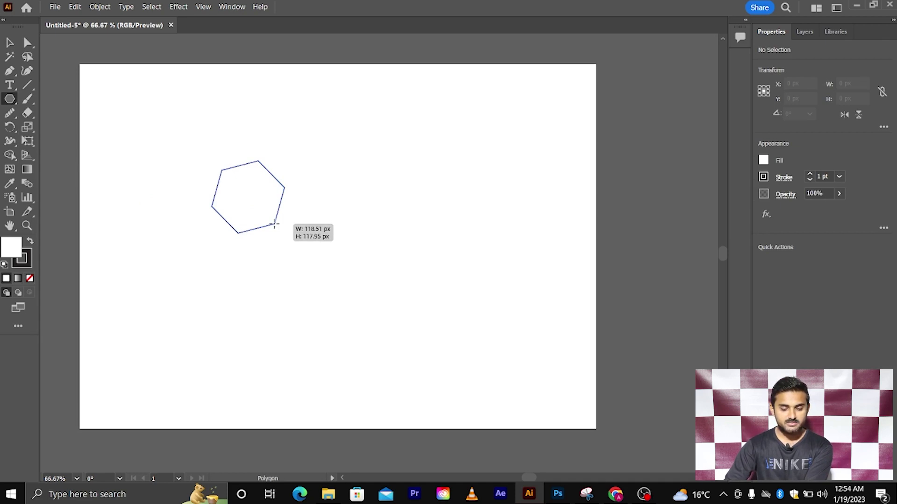
key(Up)
key(Up)
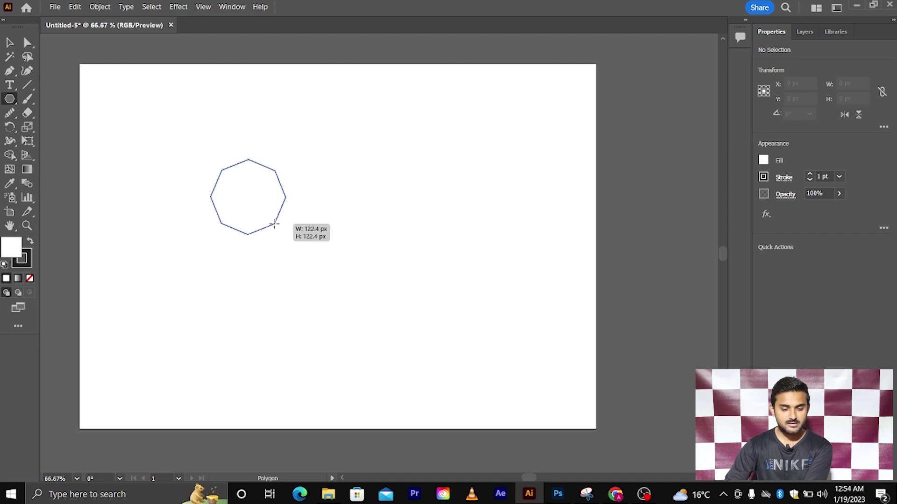
key(Up)
key(Up)
key(Up)
key(Up)
key(Up)
key(Up)
key(Up)
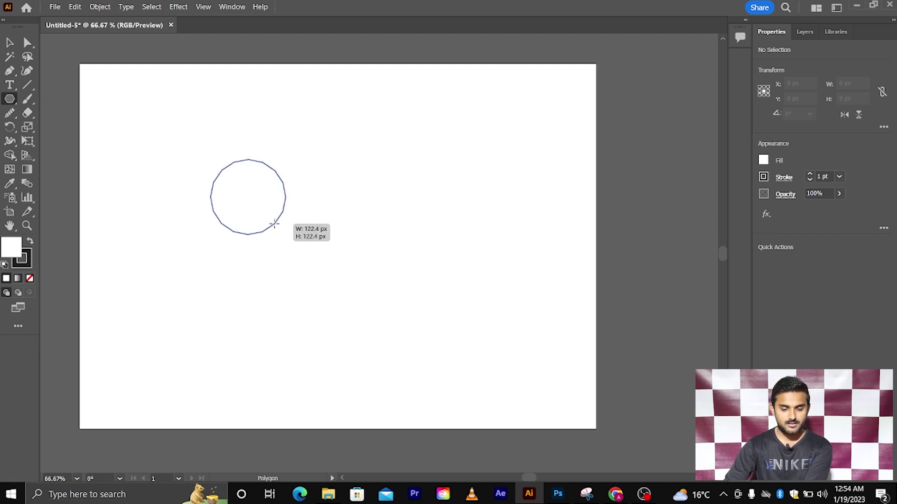
key(Up)
key(Up)
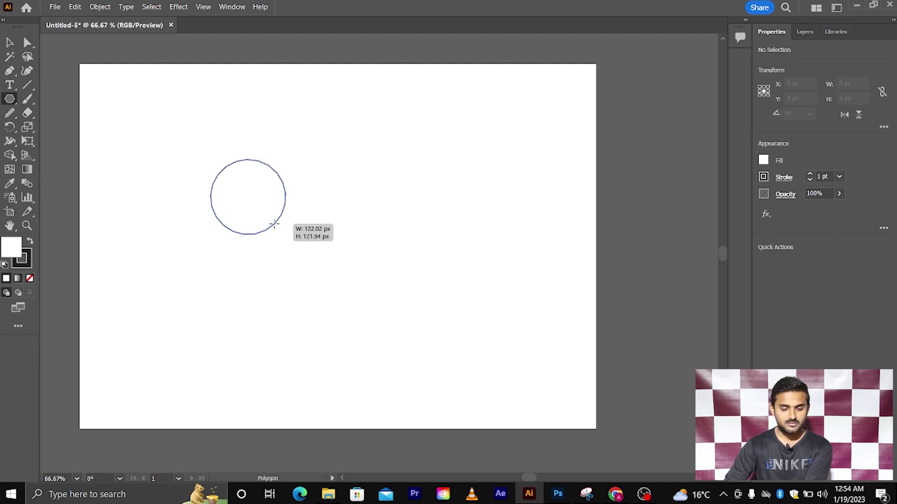
Vary the sides through an octagon, finish the shape as a square, then delete it
key(Down)
key(Down)
key(Down)
key(Down)
key(Down)
key(Down)
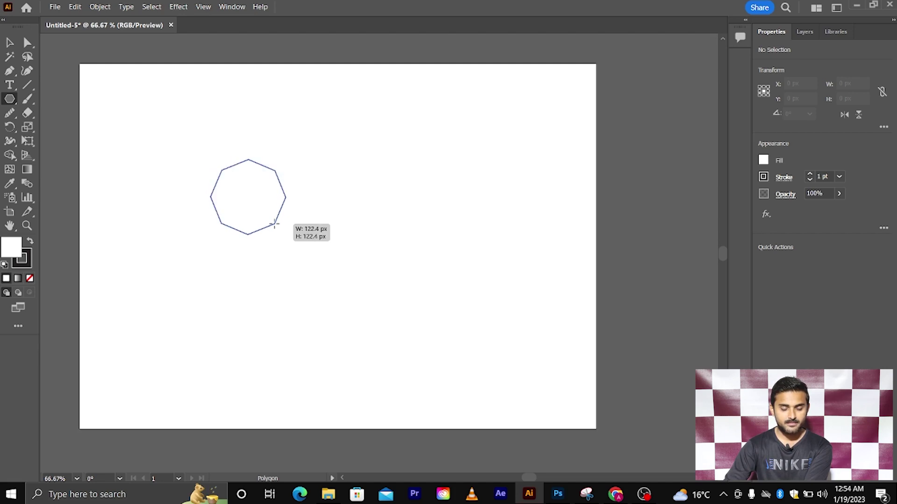
key(Down)
key(Down)
key(Down)
key(Down)
key(Down)
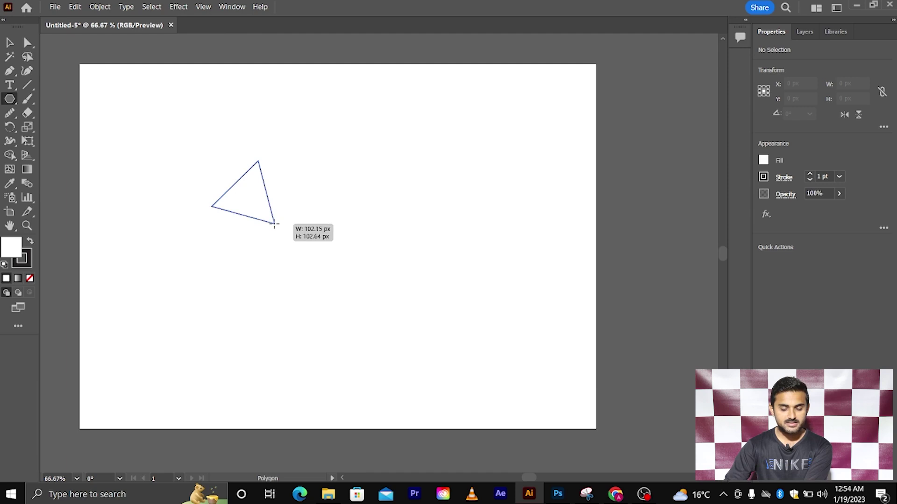
key(Up)
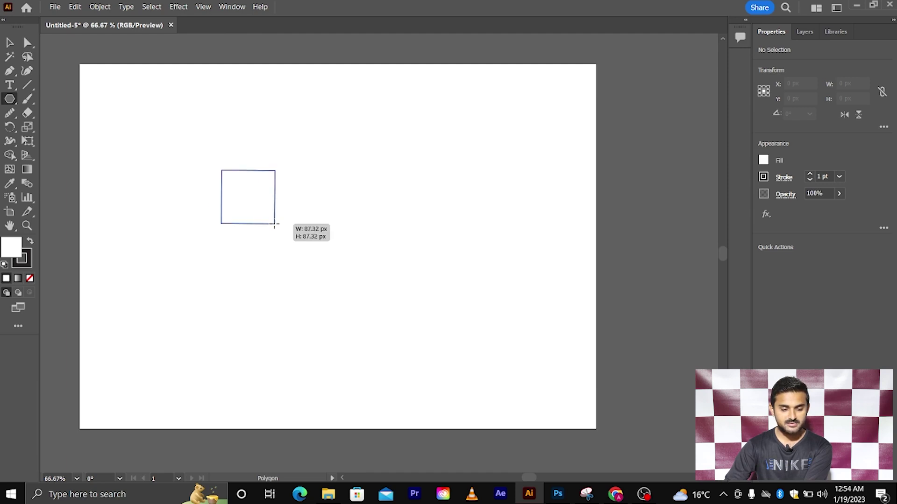
key(Up)
key(Up)
key(Up)
key(Up)
key(Down)
key(Down)
key(Down)
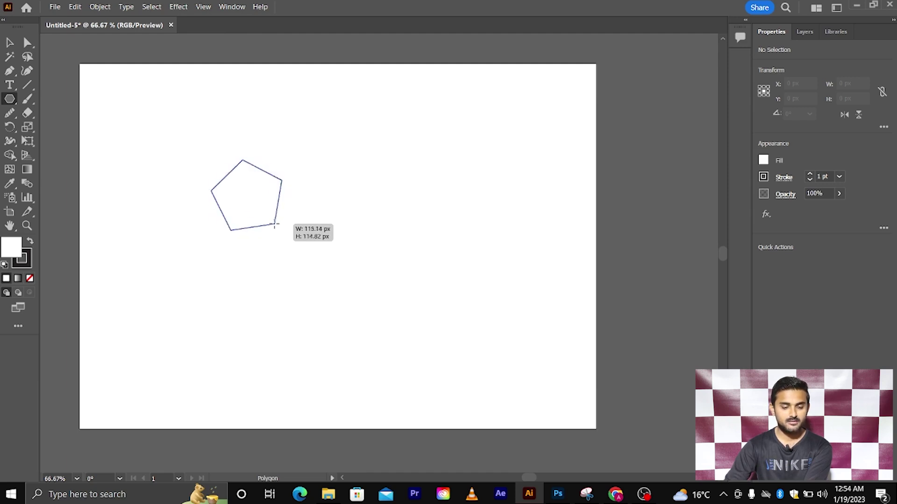
key(Down)
key(Down)
key(Up)
drag(274, 225, 274, 224)
click(9, 42)
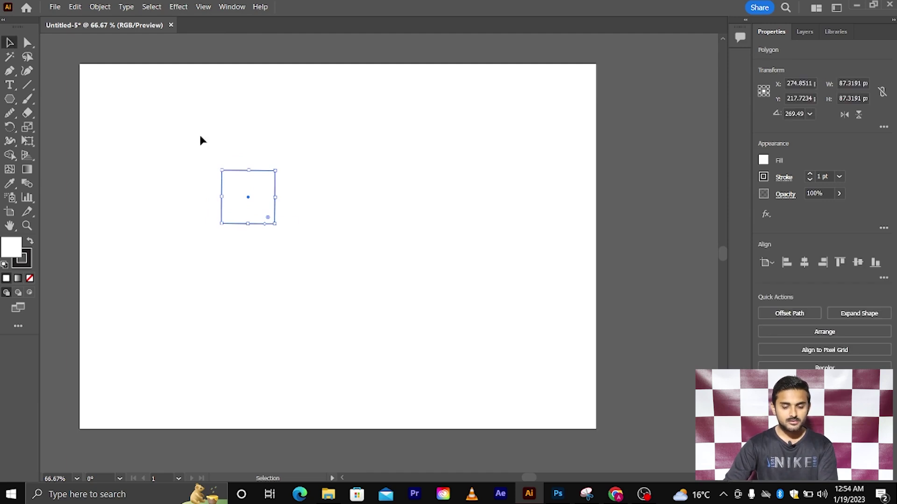
key(Delete)
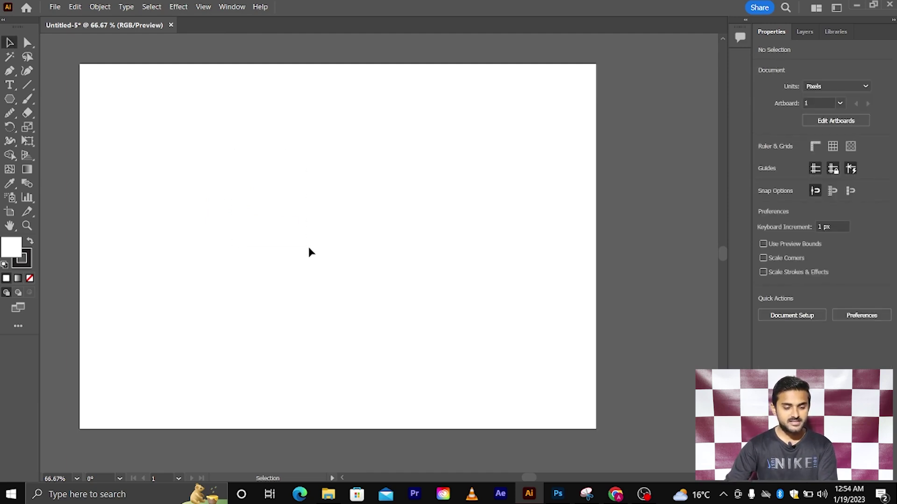